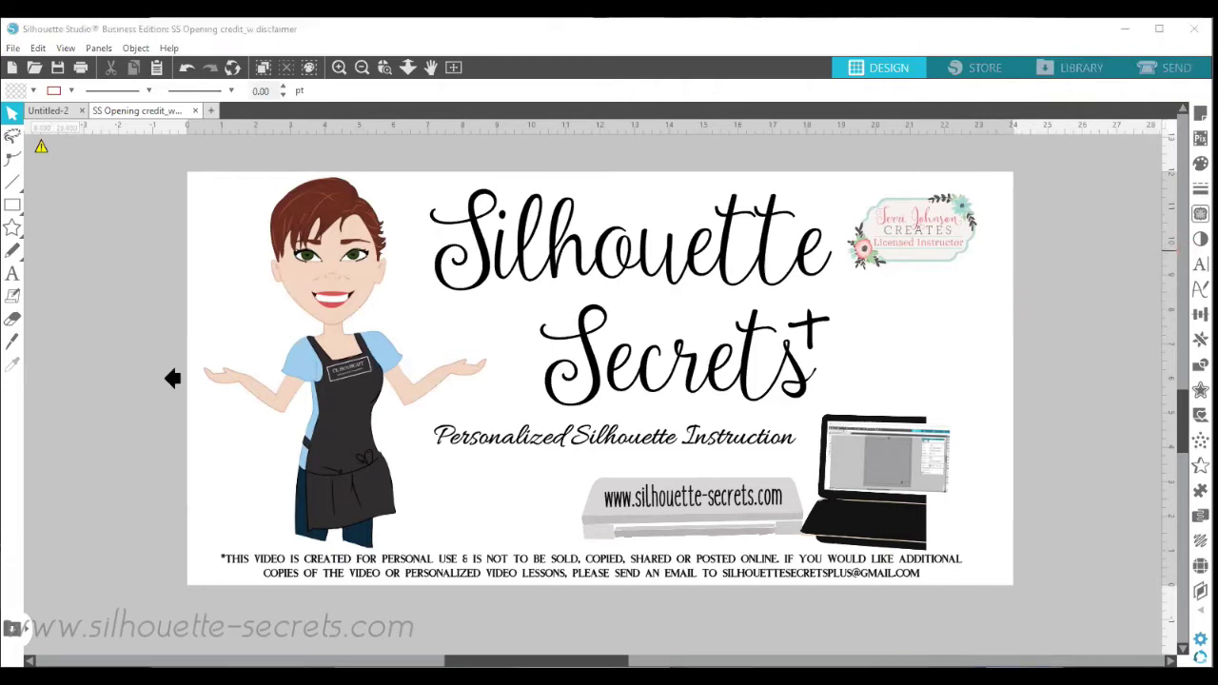
- Switch to the library and check the installed software version in the About information
{"action": "left_click", "coordinate": [937, 275]}
{"action": "left_click", "coordinate": [1066, 74]}
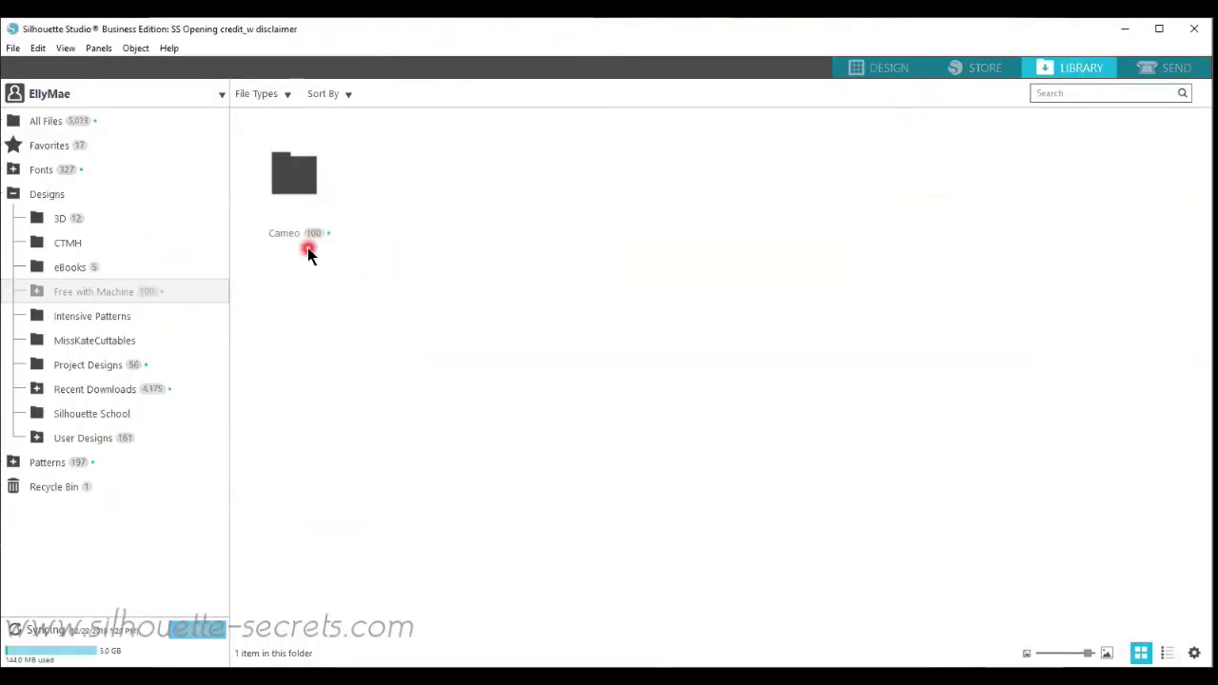
{"action": "left_click", "coordinate": [170, 49]}
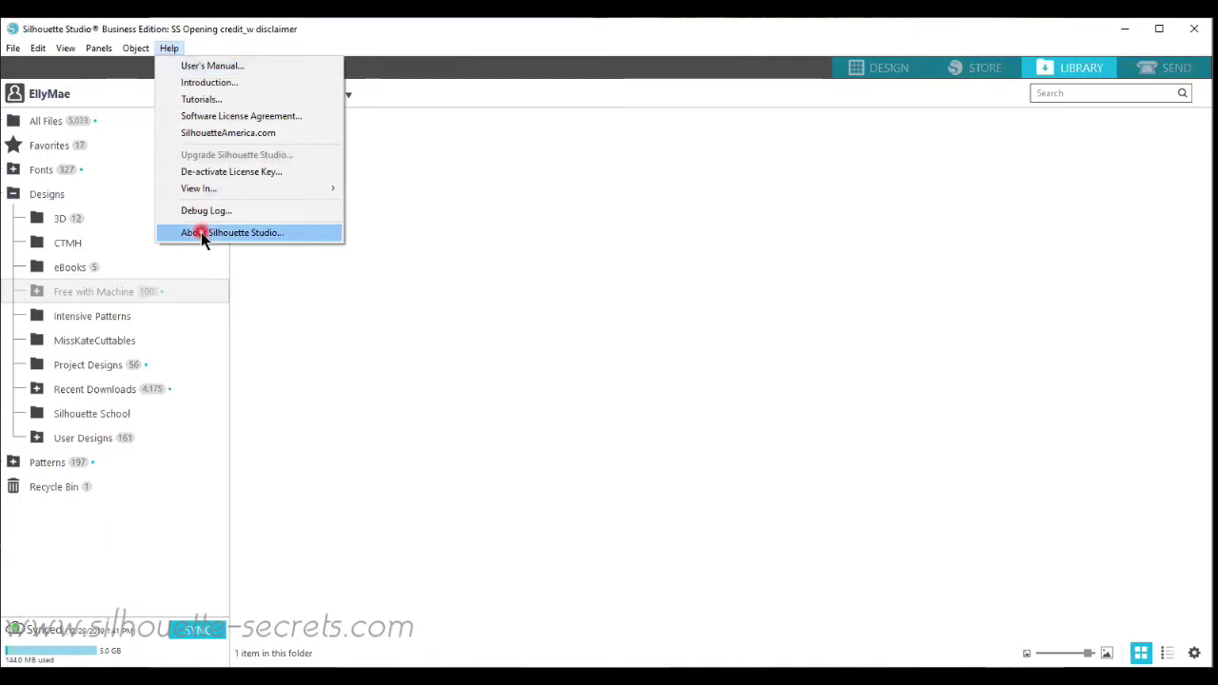
{"action": "left_click", "coordinate": [171, 50]}
{"action": "left_click", "coordinate": [15, 48]}
{"action": "mouse_move", "coordinate": [168, 47]}
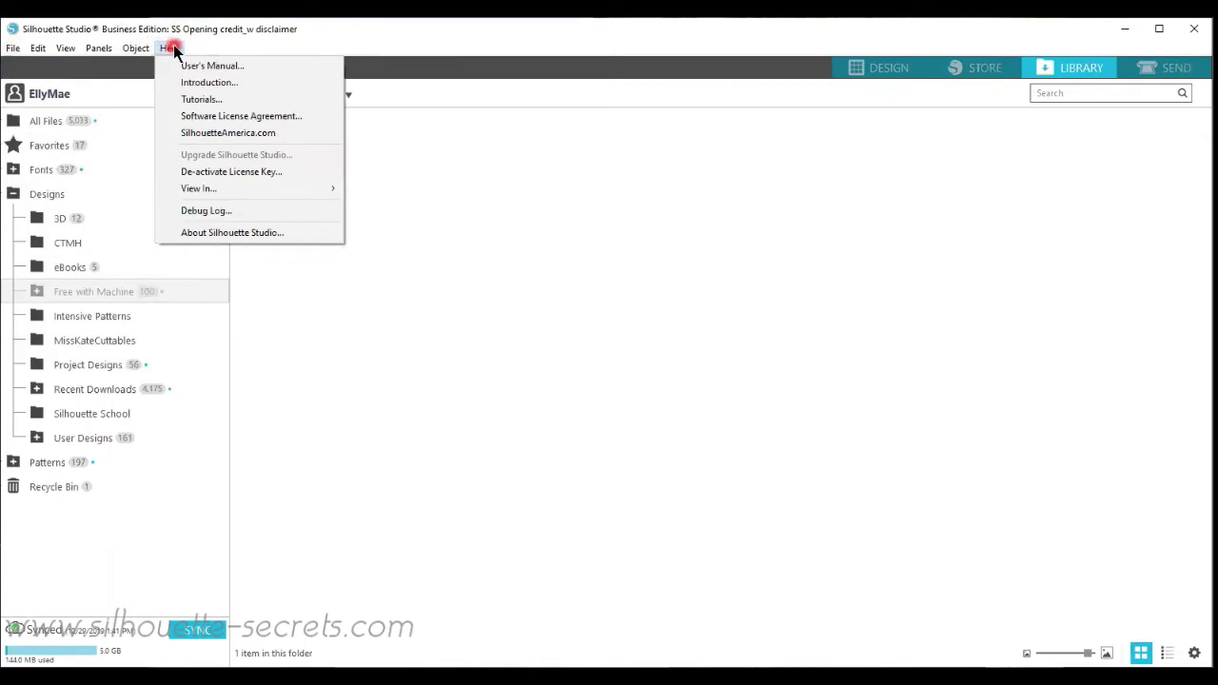
{"action": "left_click", "coordinate": [212, 233]}
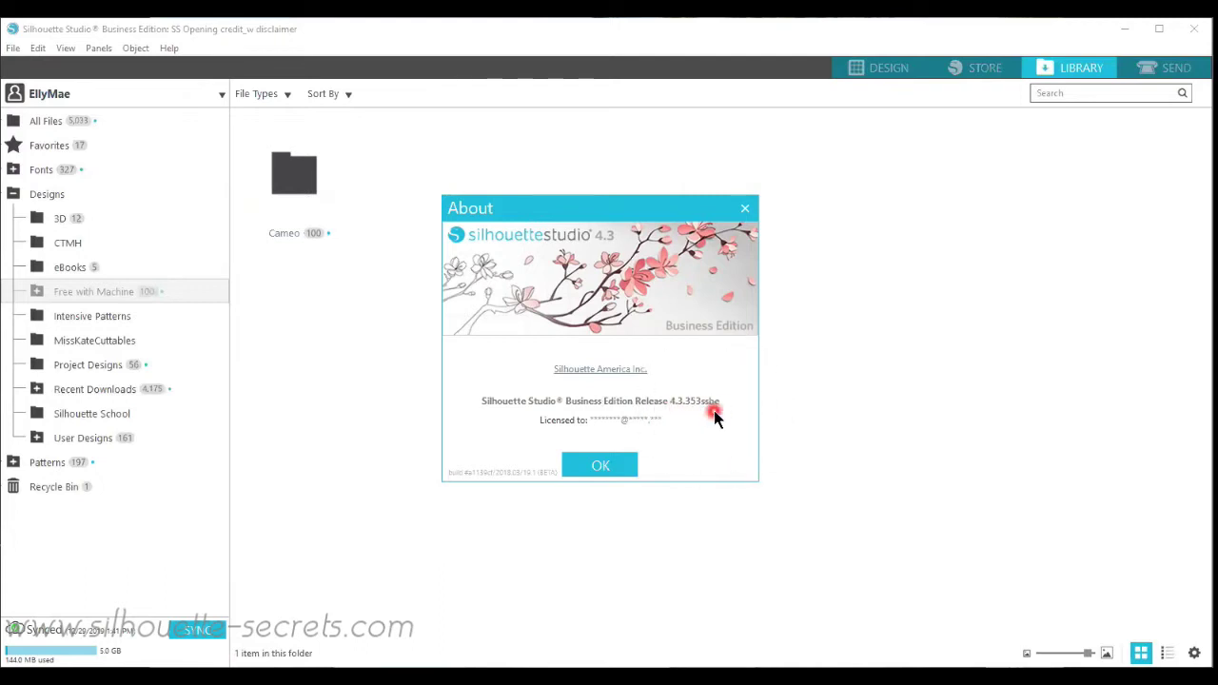
{"action": "left_click", "coordinate": [599, 466]}
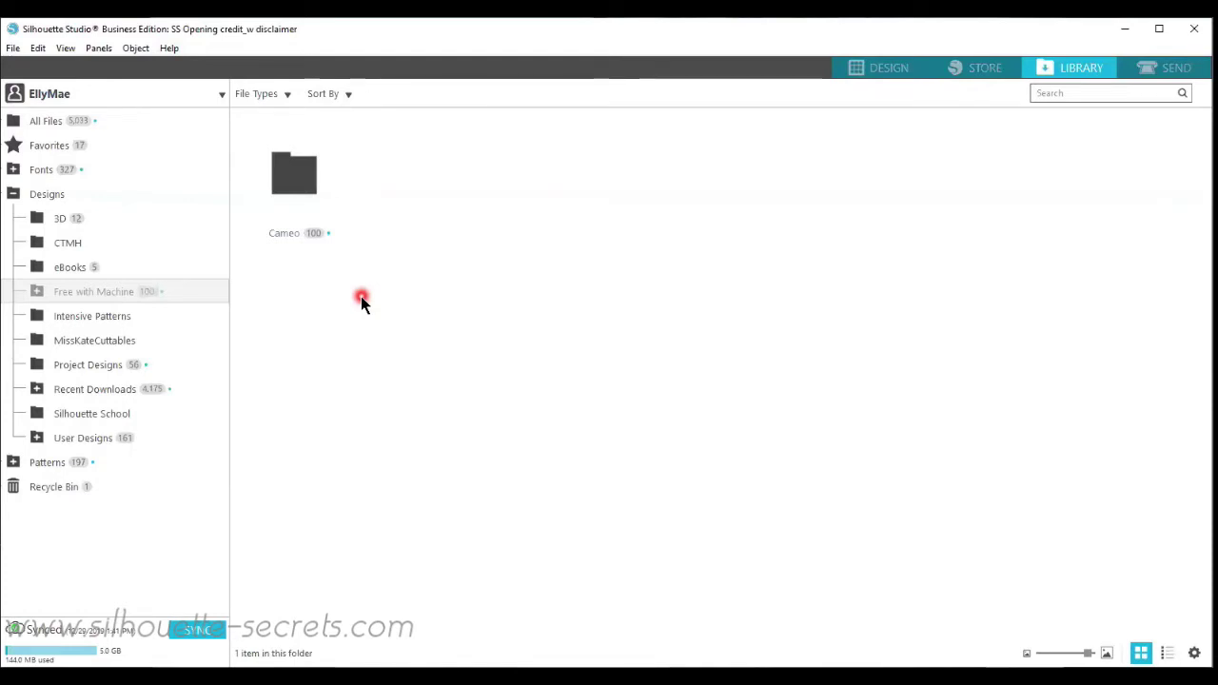
- Start a library export and choose the Backups folder on the TOSHIBA EXT (E:) drive as its location
{"action": "left_click", "coordinate": [69, 95]}
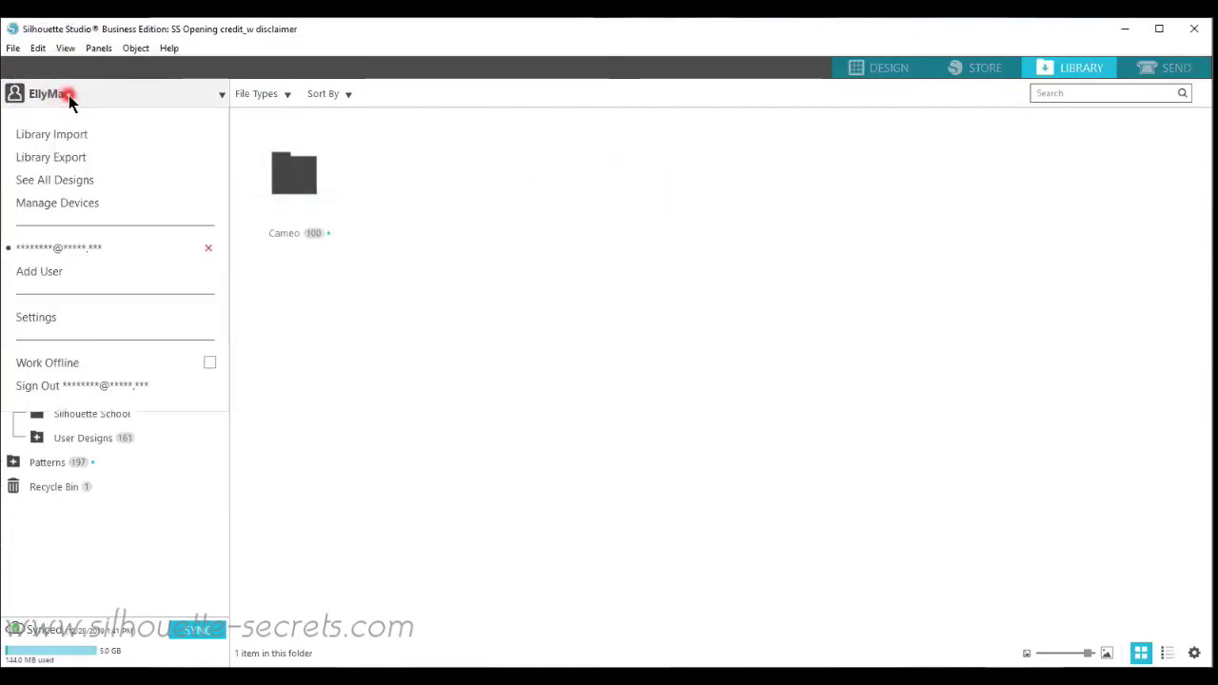
{"action": "left_click", "coordinate": [114, 158]}
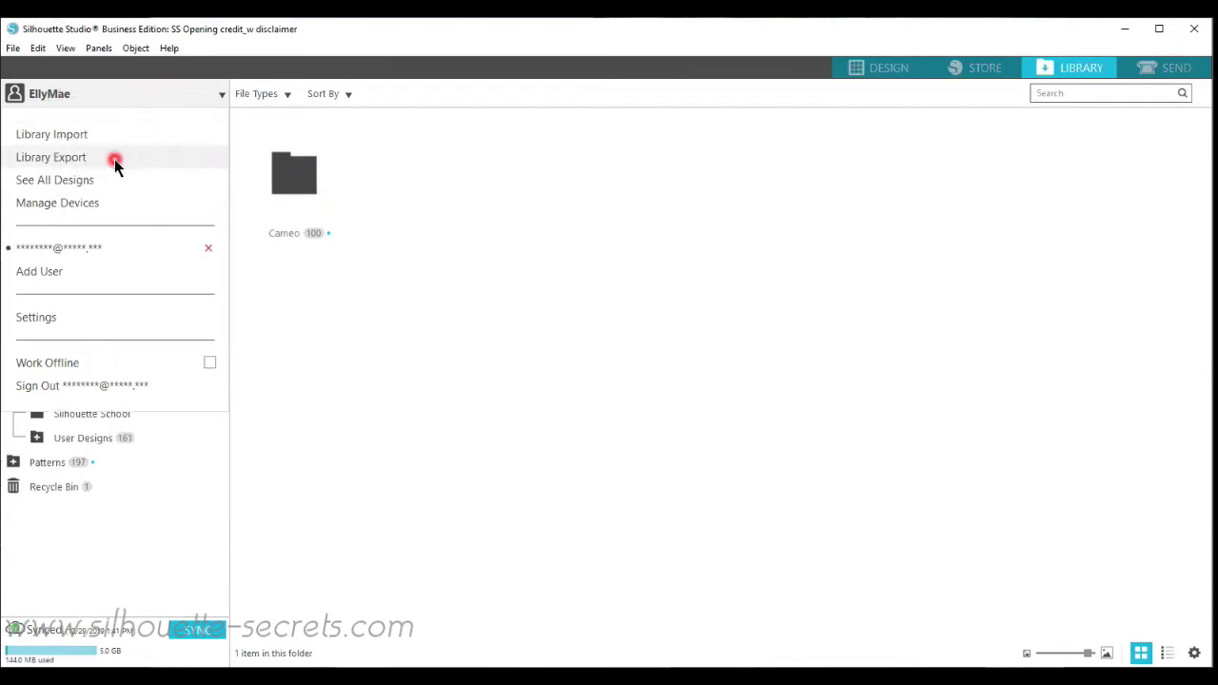
{"action": "left_click", "coordinate": [114, 157]}
{"action": "left_click", "coordinate": [576, 360]}
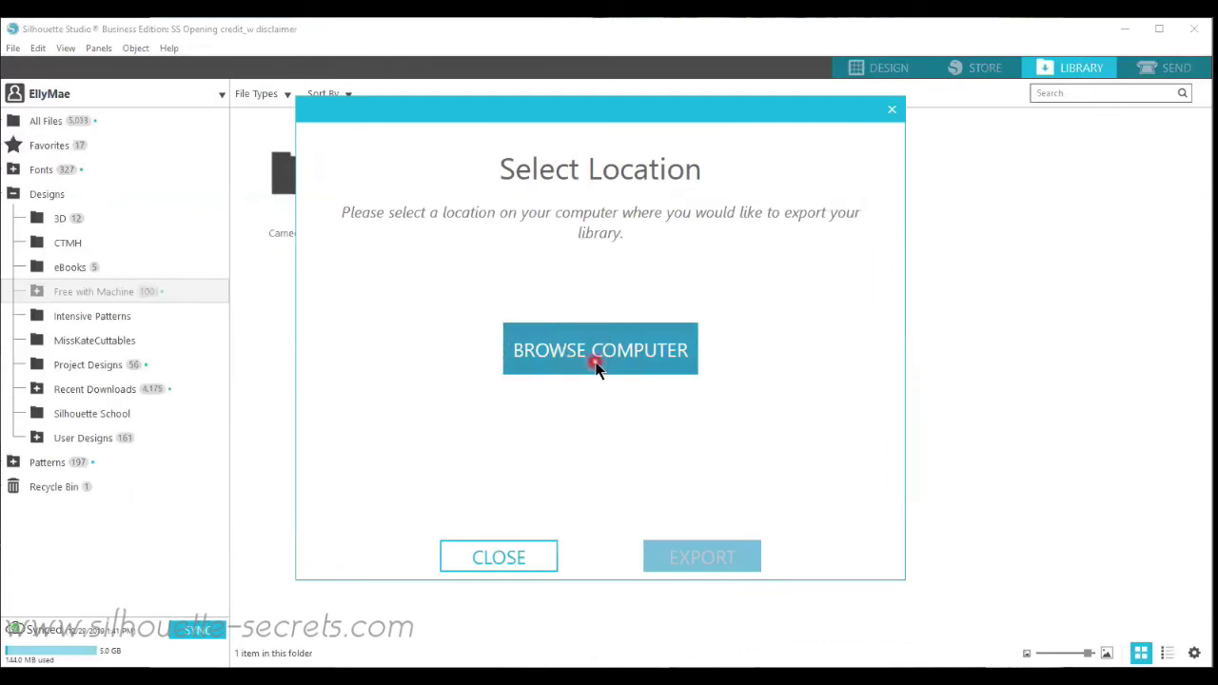
{"action": "left_click", "coordinate": [460, 367]}
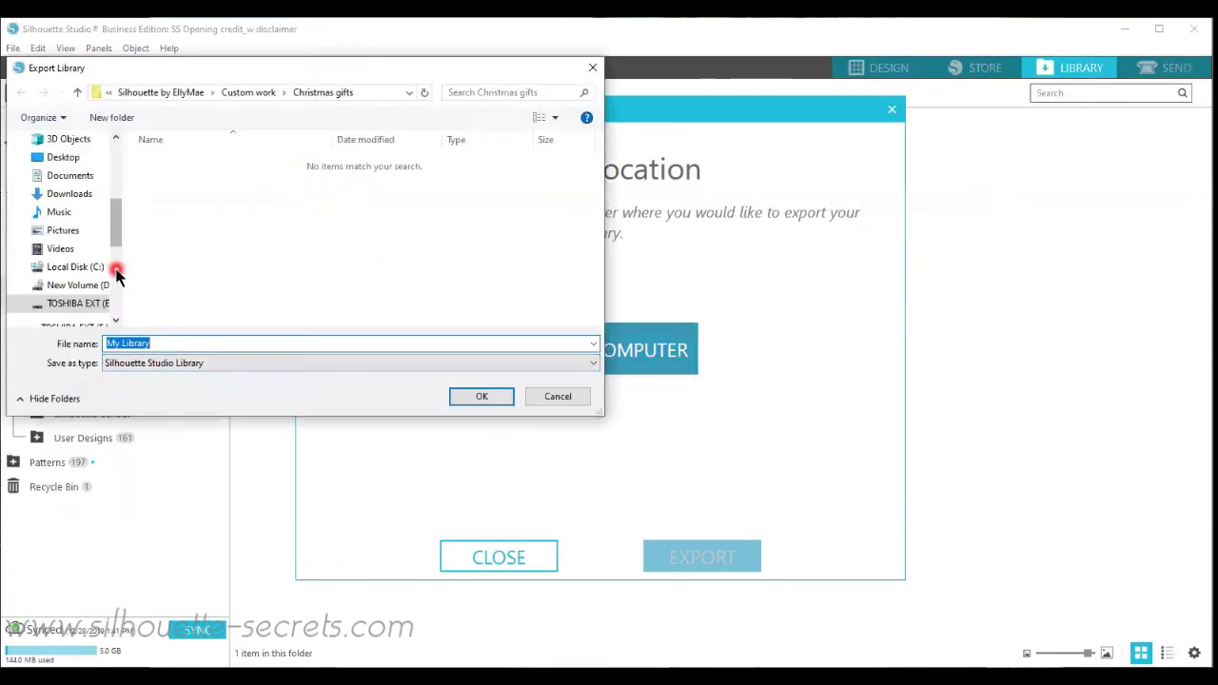
{"action": "left_click", "coordinate": [84, 303]}
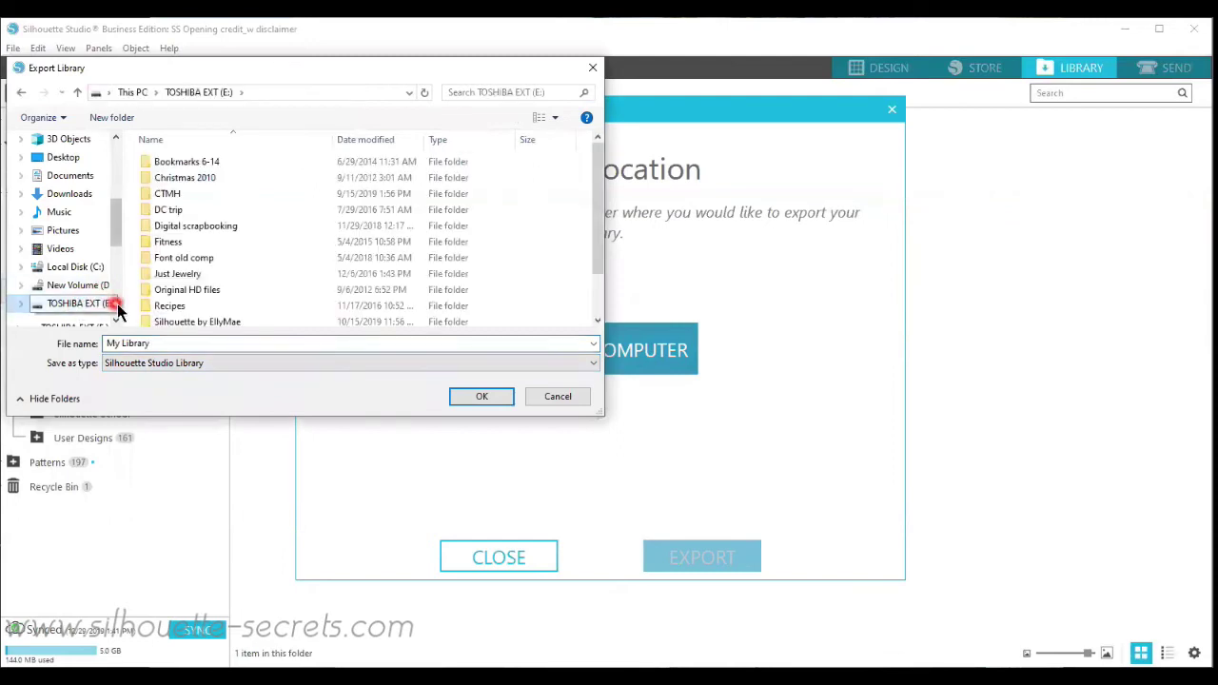
{"action": "left_click", "coordinate": [211, 324]}
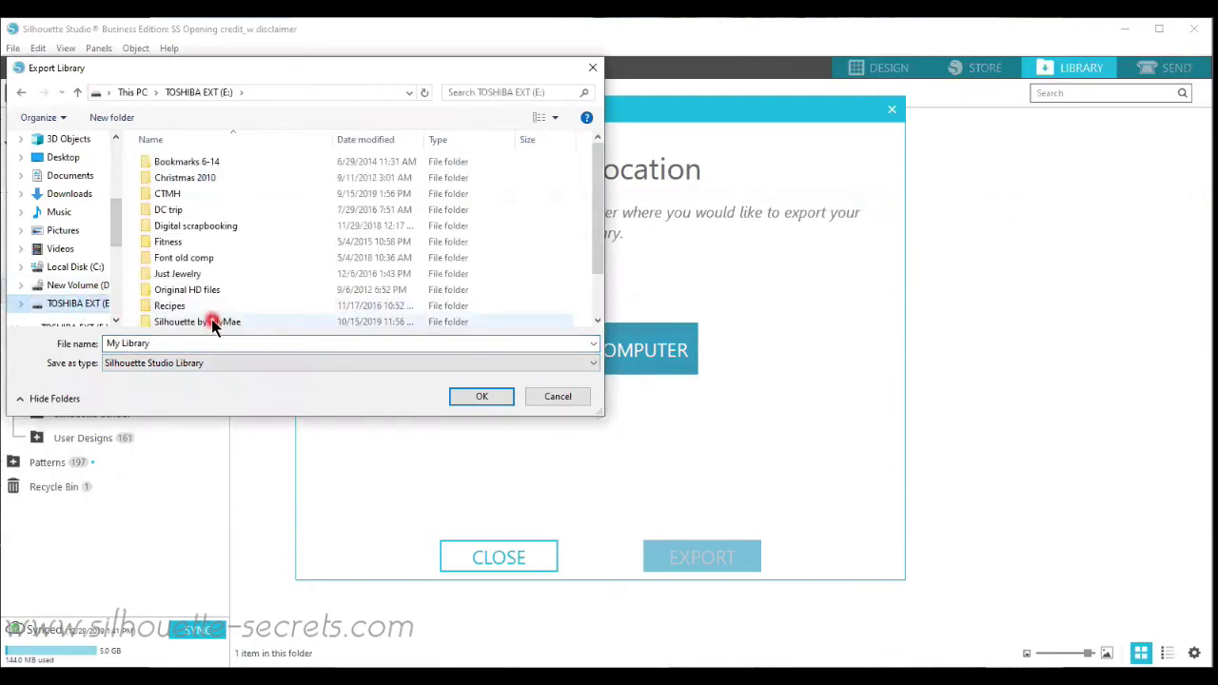
{"action": "double_click", "coordinate": [211, 322]}
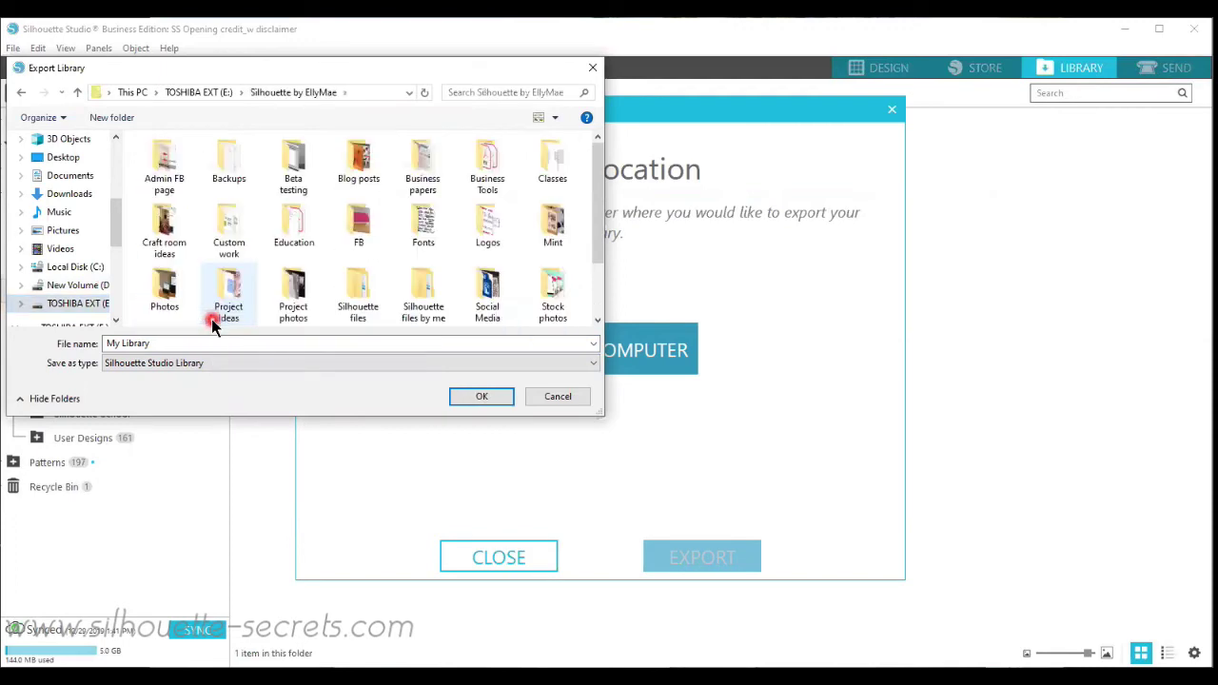
{"action": "double_click", "coordinate": [229, 164]}
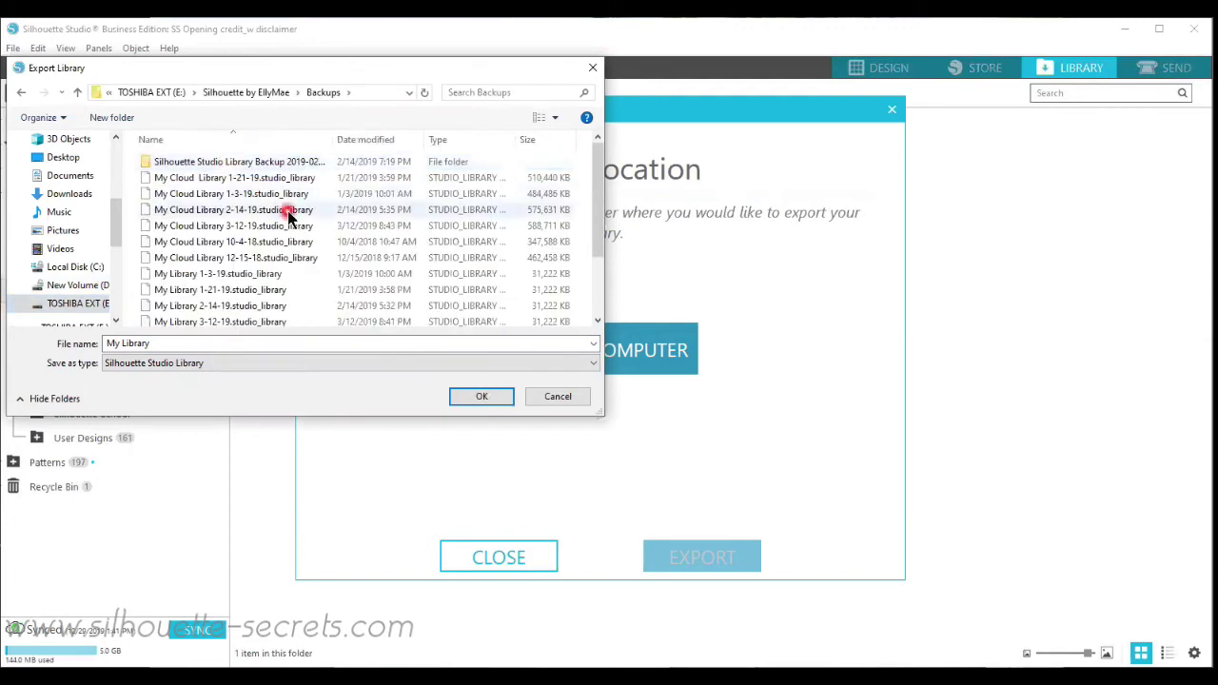
- Name the library export file My Library 12-29-19-1, accept the location, and dismiss the export without running it
{"action": "left_click", "coordinate": [185, 343]}
{"action": "left_click", "coordinate": [185, 342]}
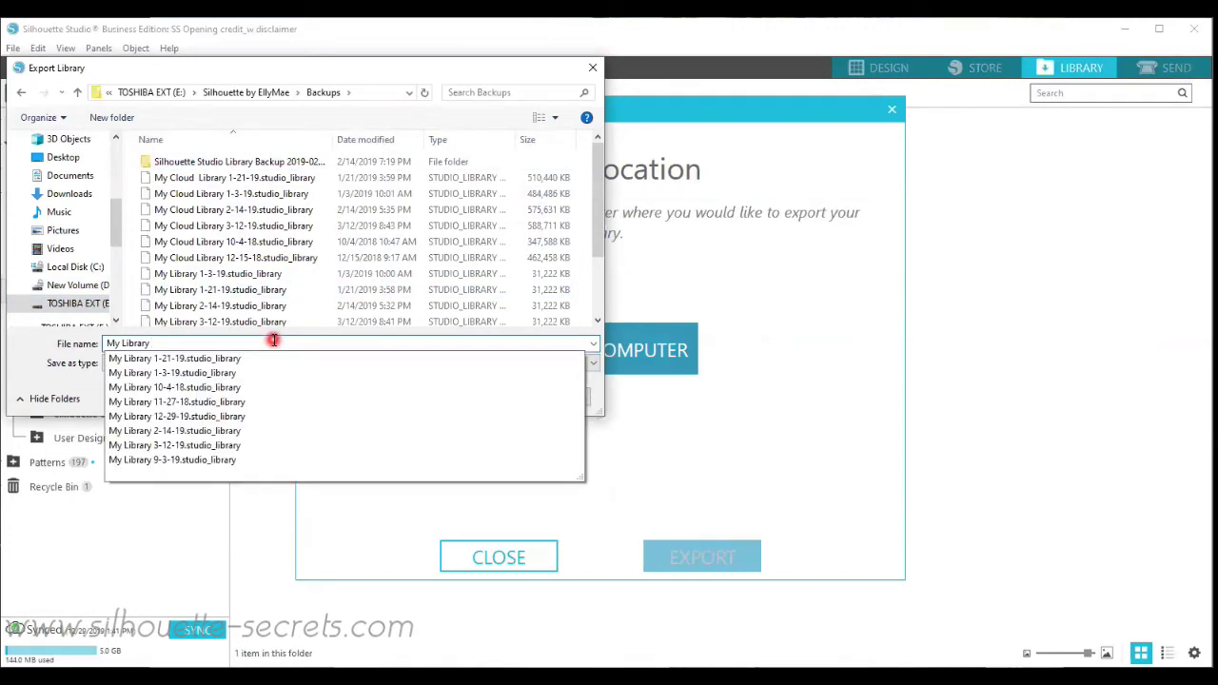
{"action": "type", "text": "12-"}
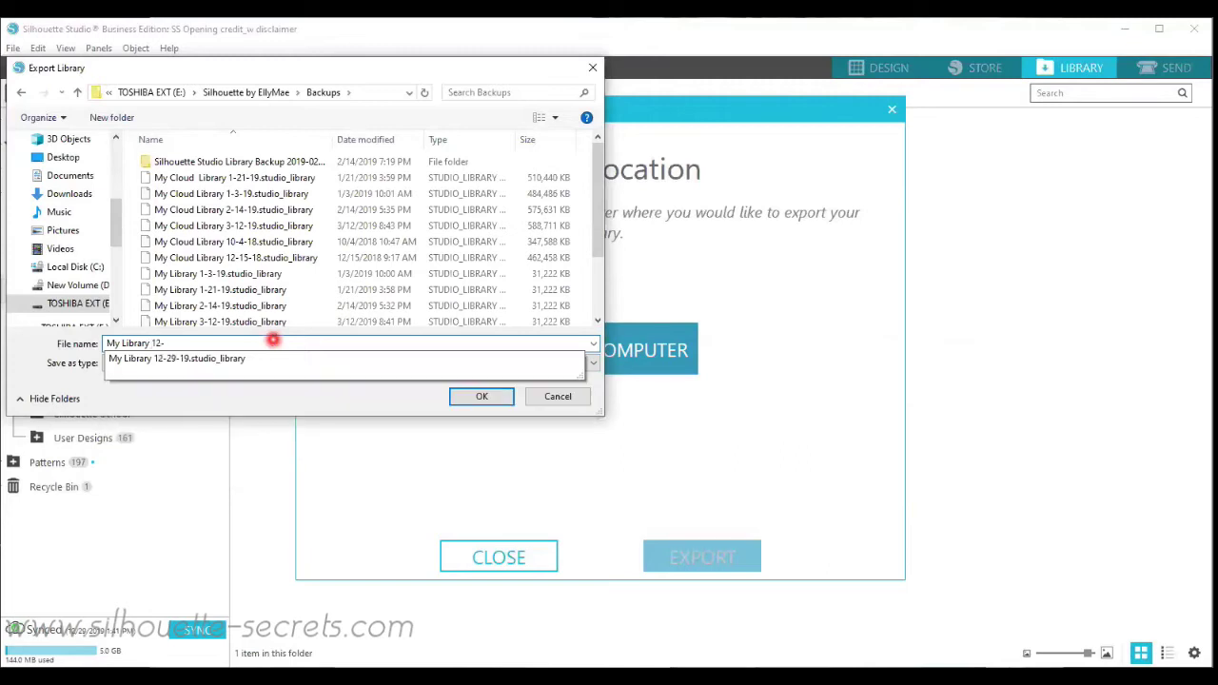
{"action": "type", "text": "29-19"}
{"action": "left_click", "coordinate": [487, 398]}
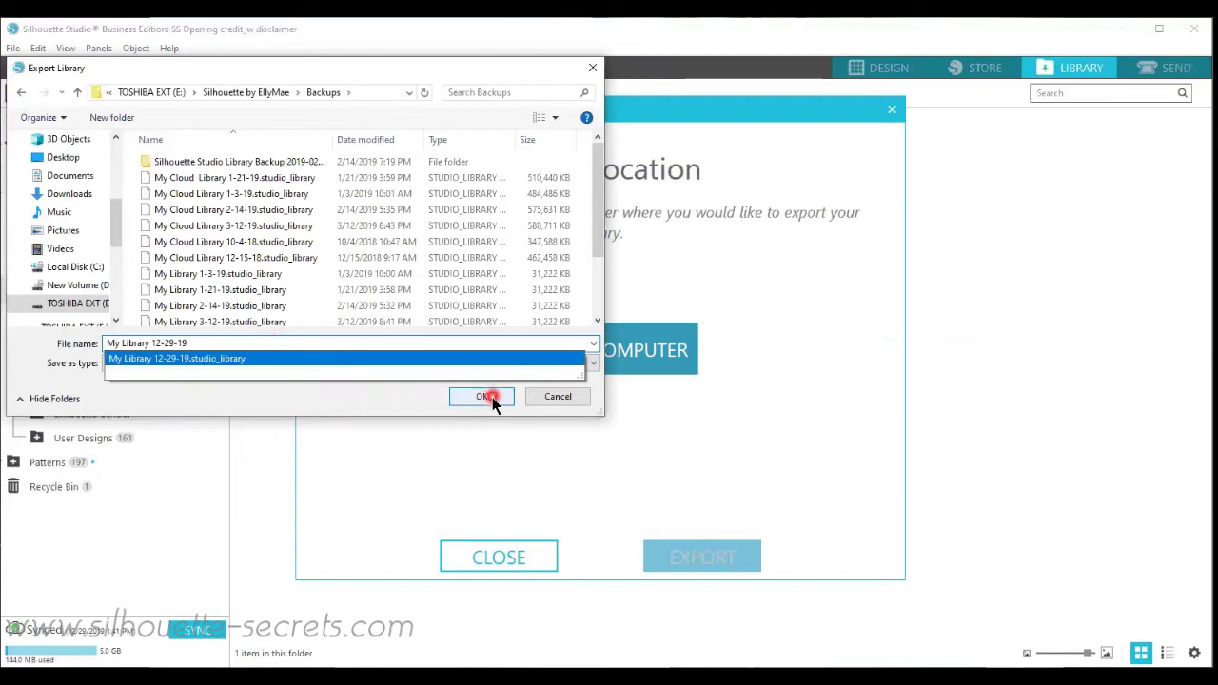
{"action": "type", "text": "-1"}
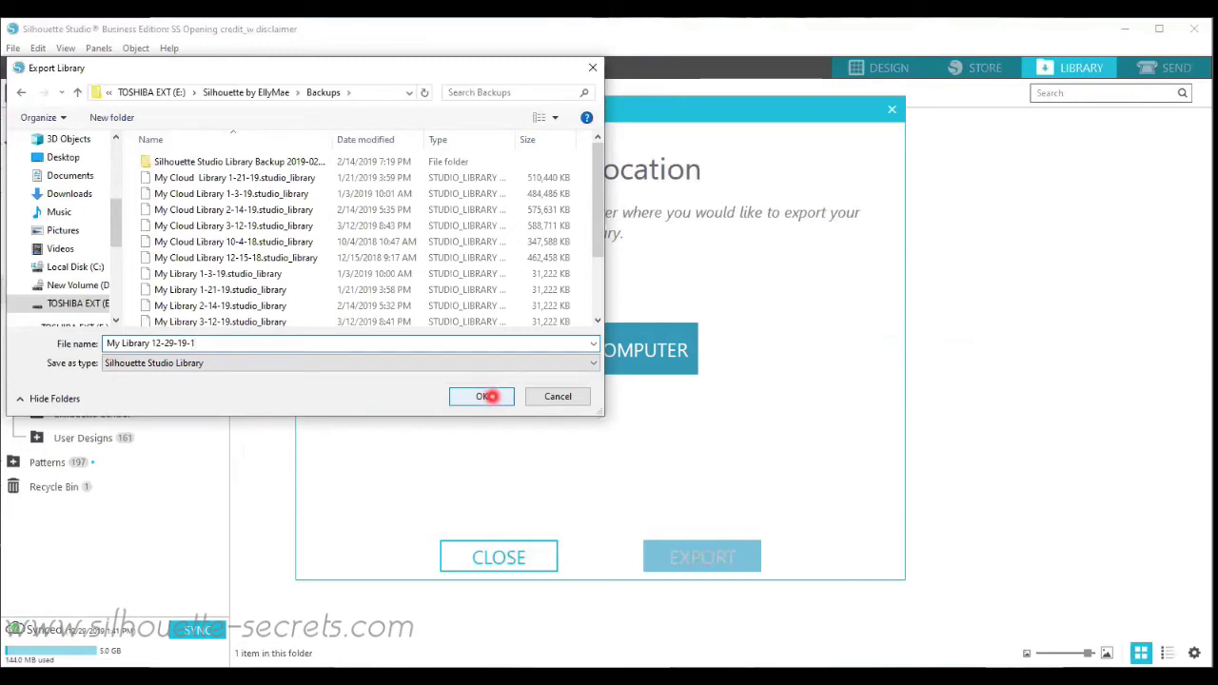
{"action": "left_click", "coordinate": [485, 395]}
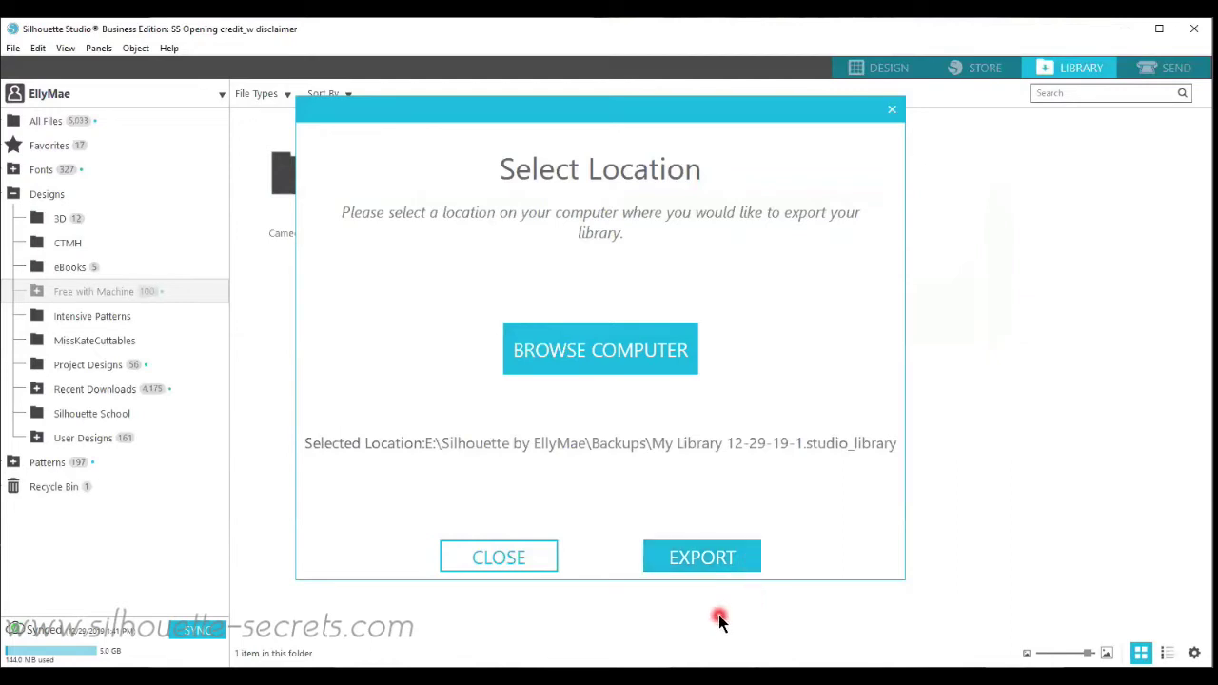
{"action": "left_click", "coordinate": [545, 564]}
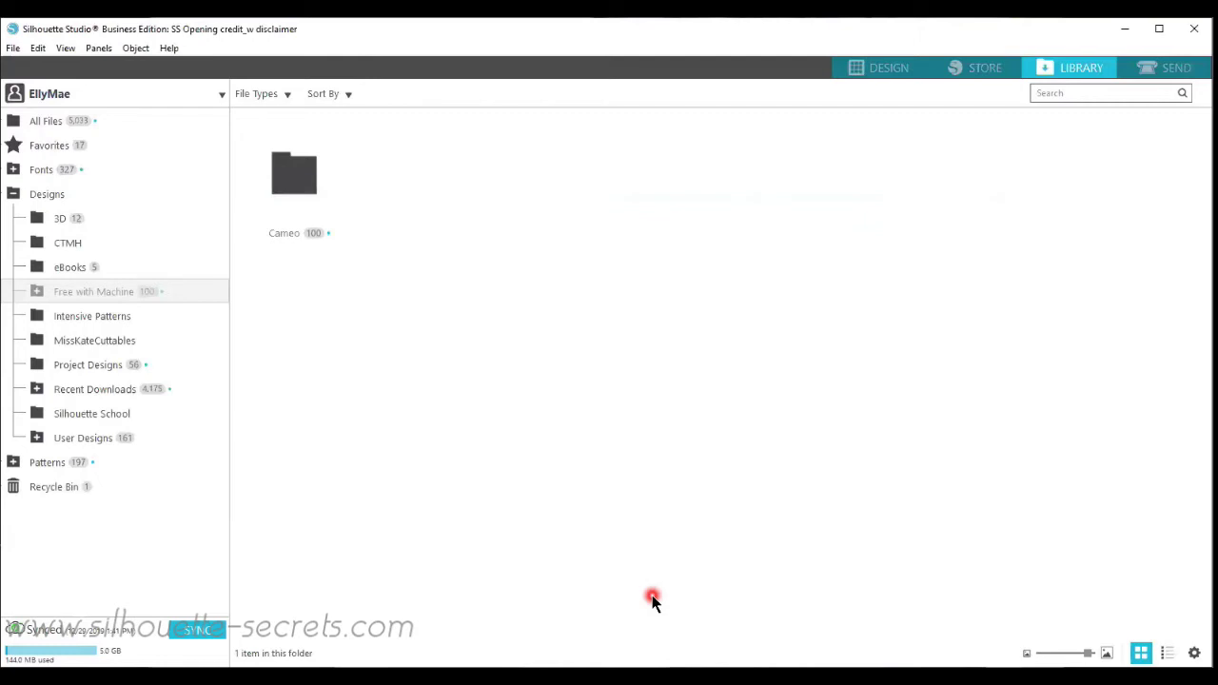
- Return to the design area, create a new blank document and set its page transparency to 0%
{"action": "left_click", "coordinate": [891, 74]}
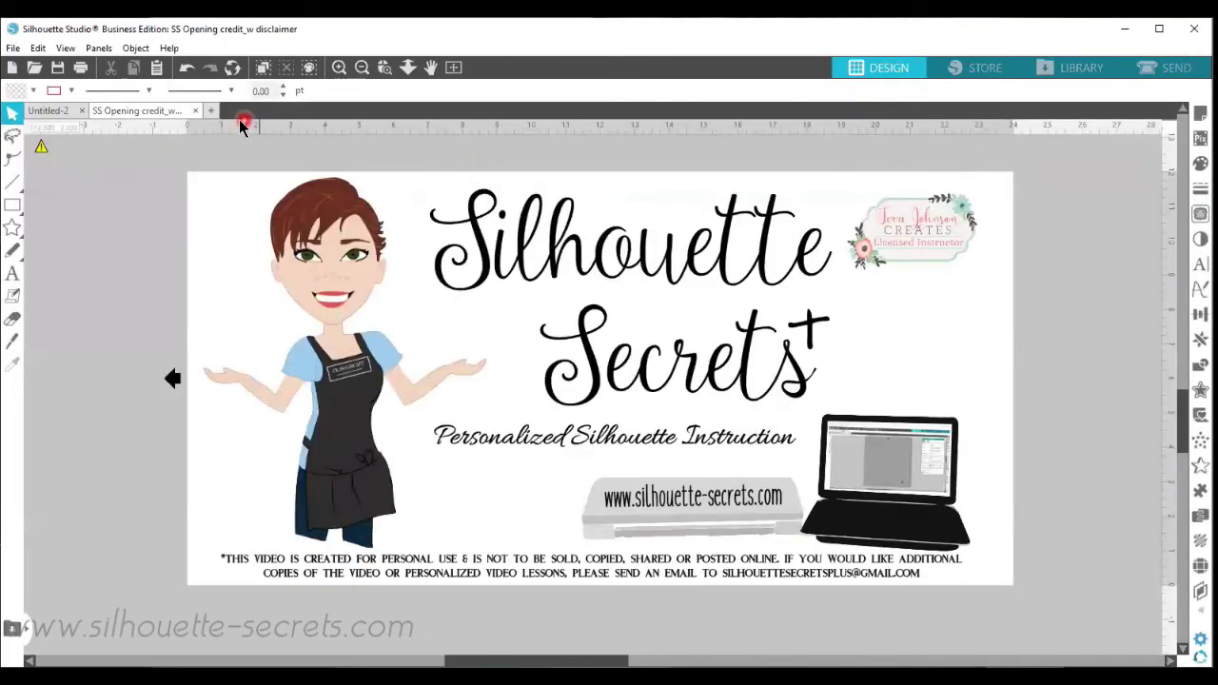
{"action": "left_click", "coordinate": [211, 110]}
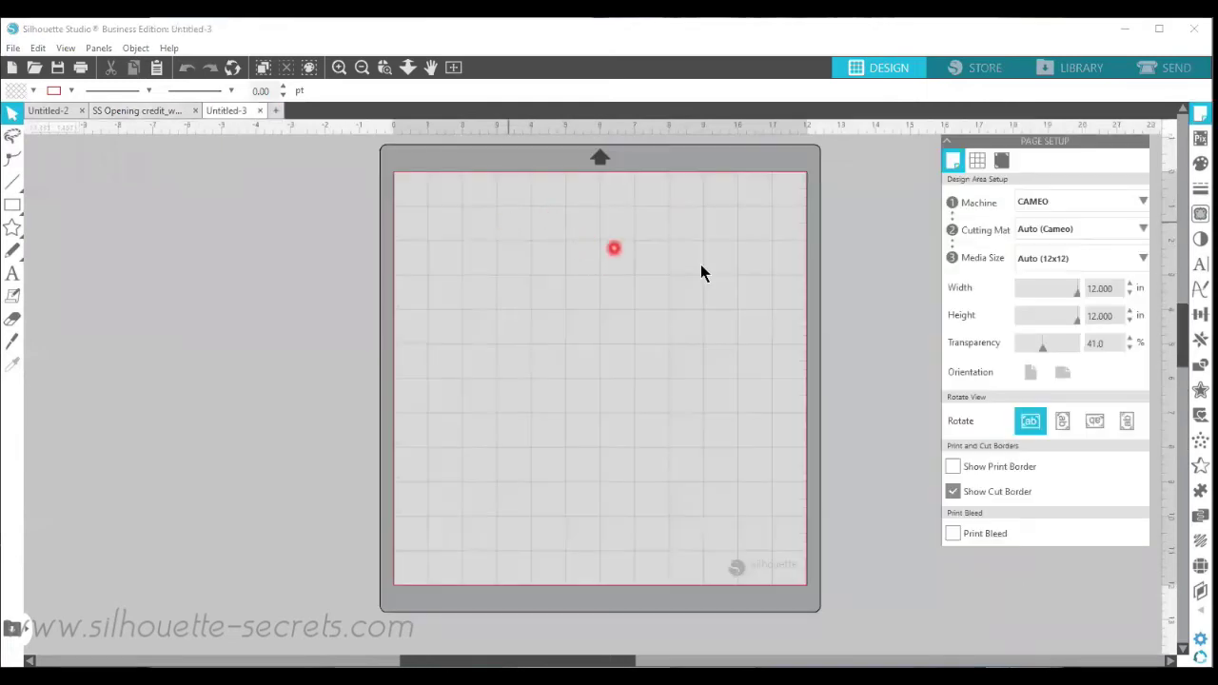
{"action": "left_click_drag", "start_coordinate": [1041, 344], "coordinate": [1010, 354]}
{"action": "left_click", "coordinate": [739, 295]}
{"action": "left_click", "coordinate": [538, 288]}
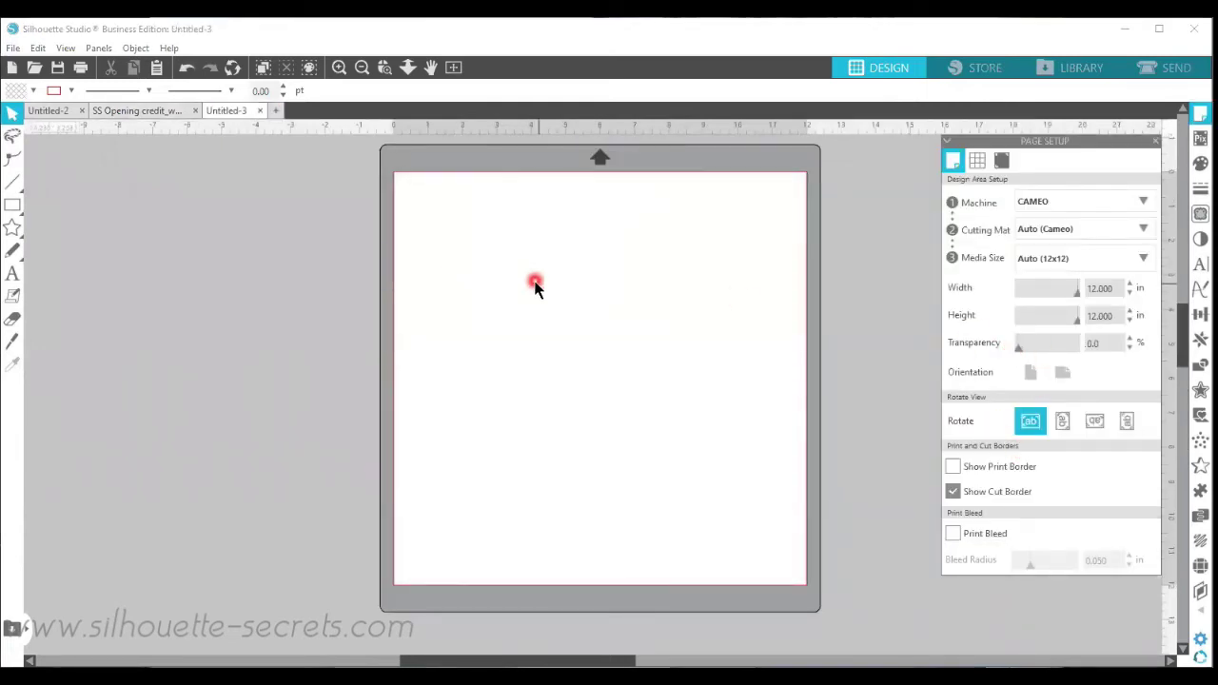
{"action": "left_click", "coordinate": [295, 173]}
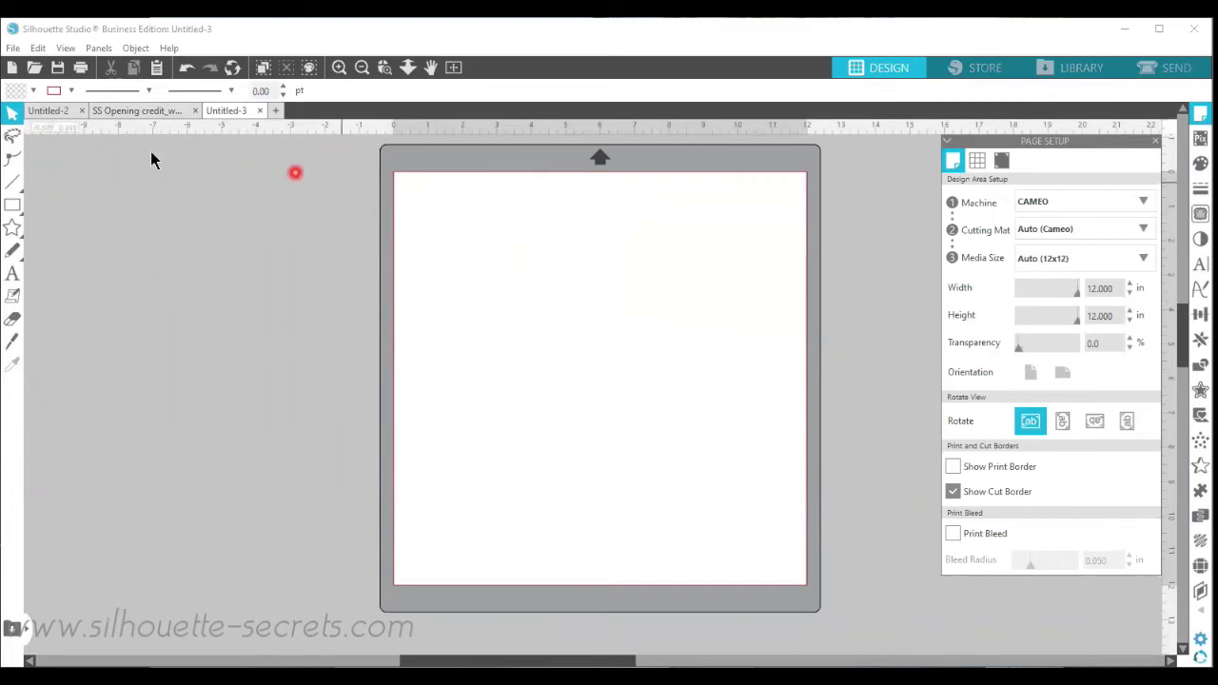
- Open the list of recovered documents and review the auto-saved files in it
{"action": "left_click", "coordinate": [10, 49]}
{"action": "left_click", "coordinate": [35, 48]}
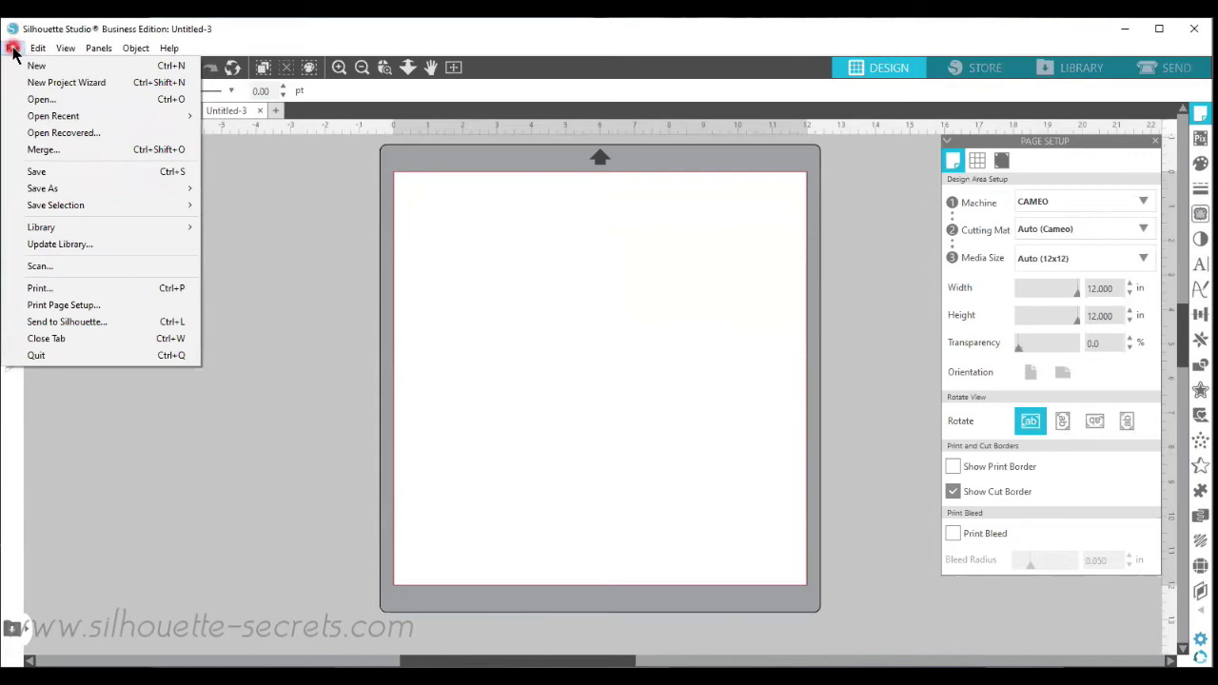
{"action": "left_click", "coordinate": [62, 48]}
{"action": "left_click", "coordinate": [14, 50]}
{"action": "left_click", "coordinate": [53, 138]}
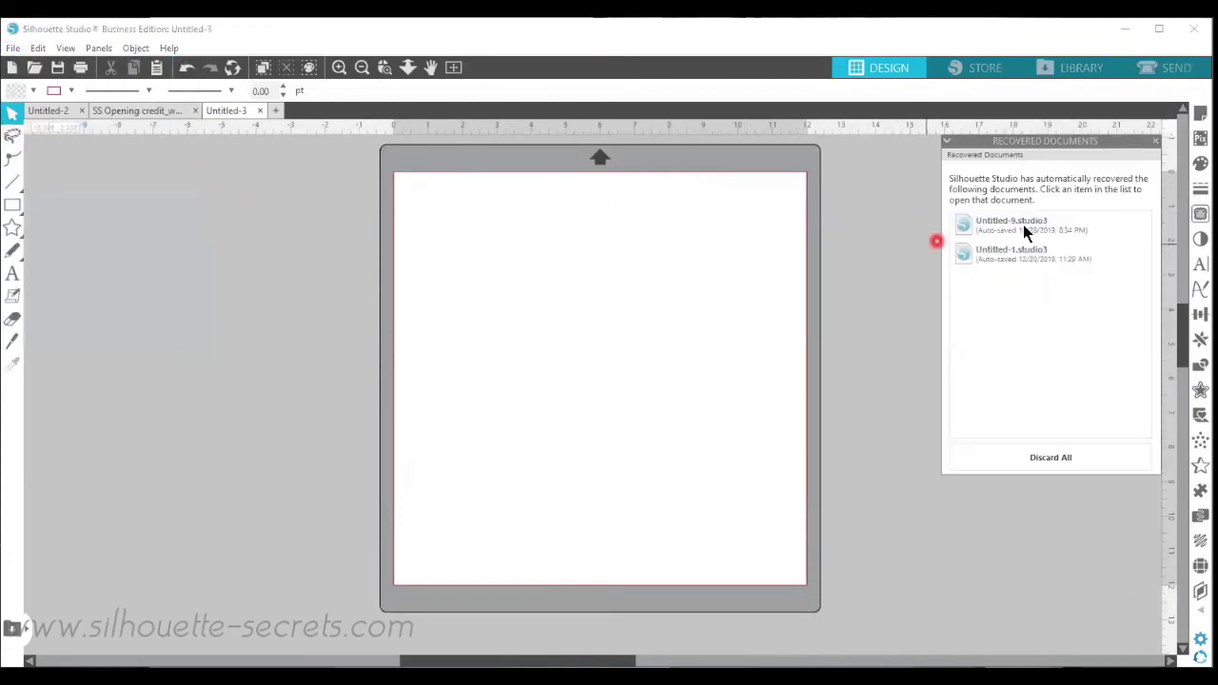
{"action": "mouse_move", "coordinate": [1110, 253]}
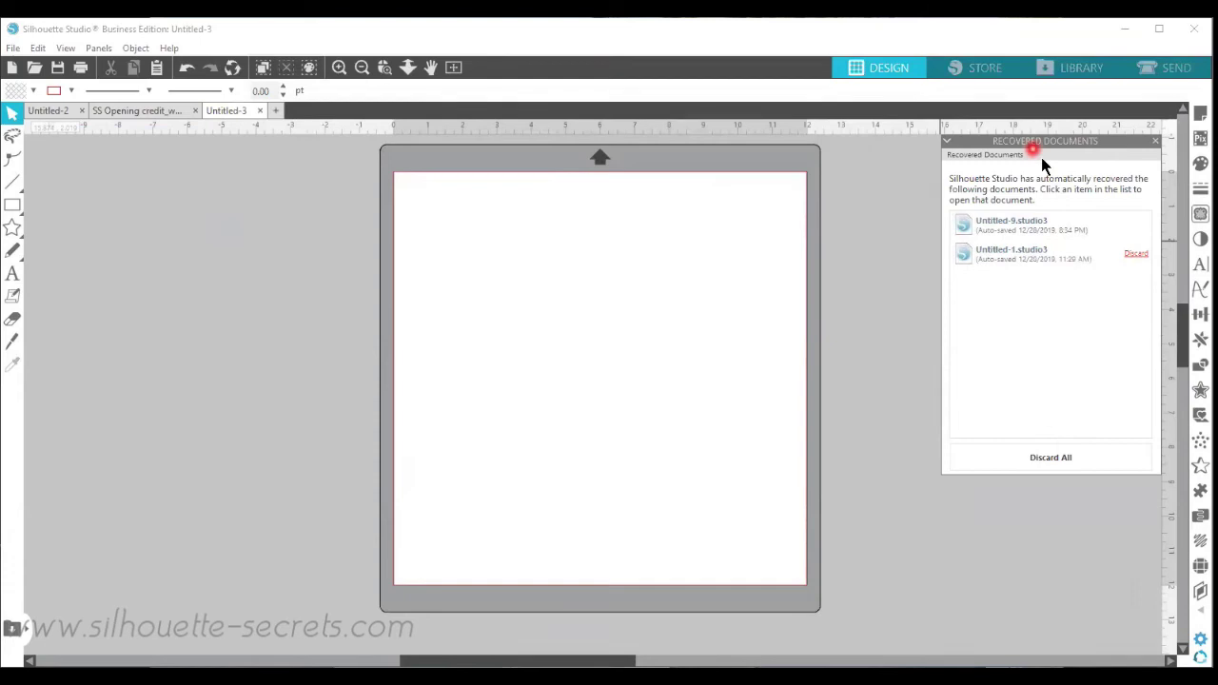
{"action": "left_click", "coordinate": [13, 48]}
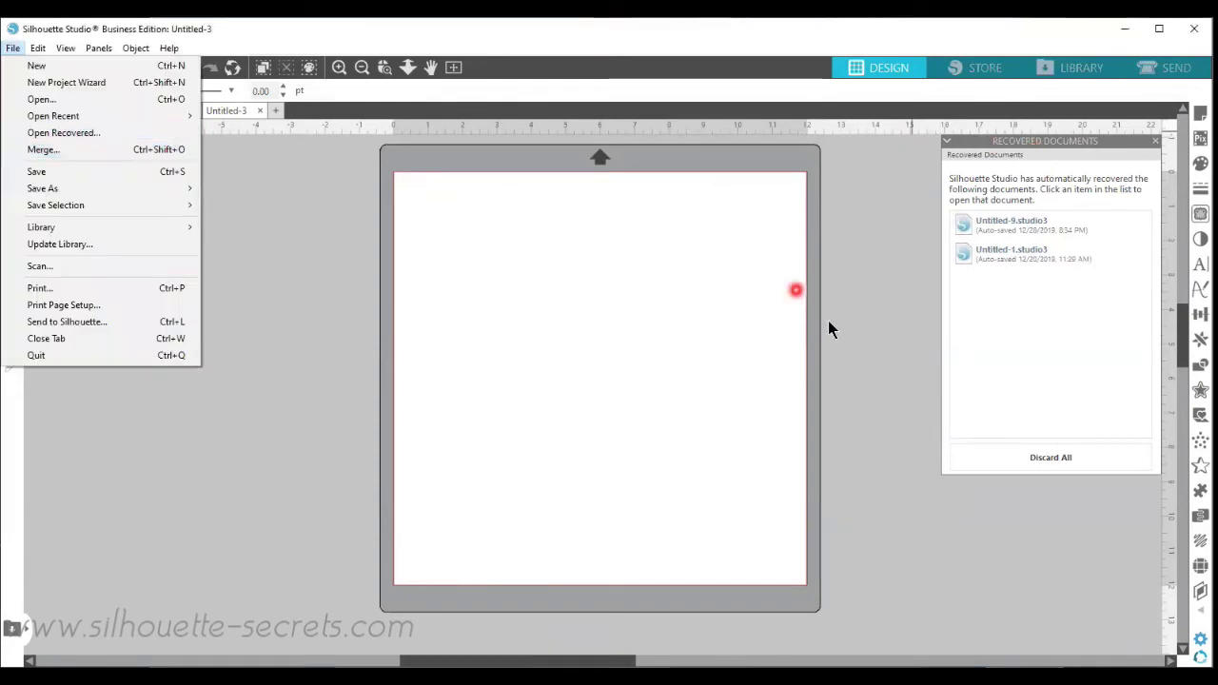
{"action": "left_click", "coordinate": [1035, 285]}
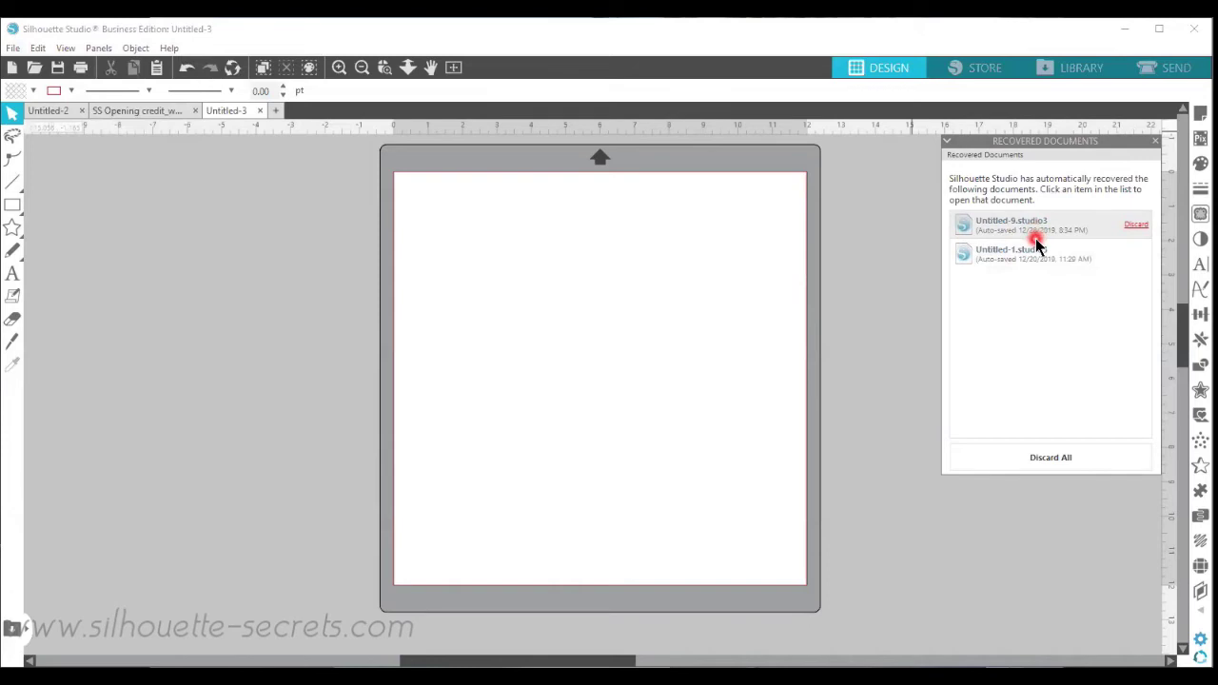
- Discard all automatically recovered documents and reopen the recovered documents list to check it
{"action": "left_click", "coordinate": [1054, 459]}
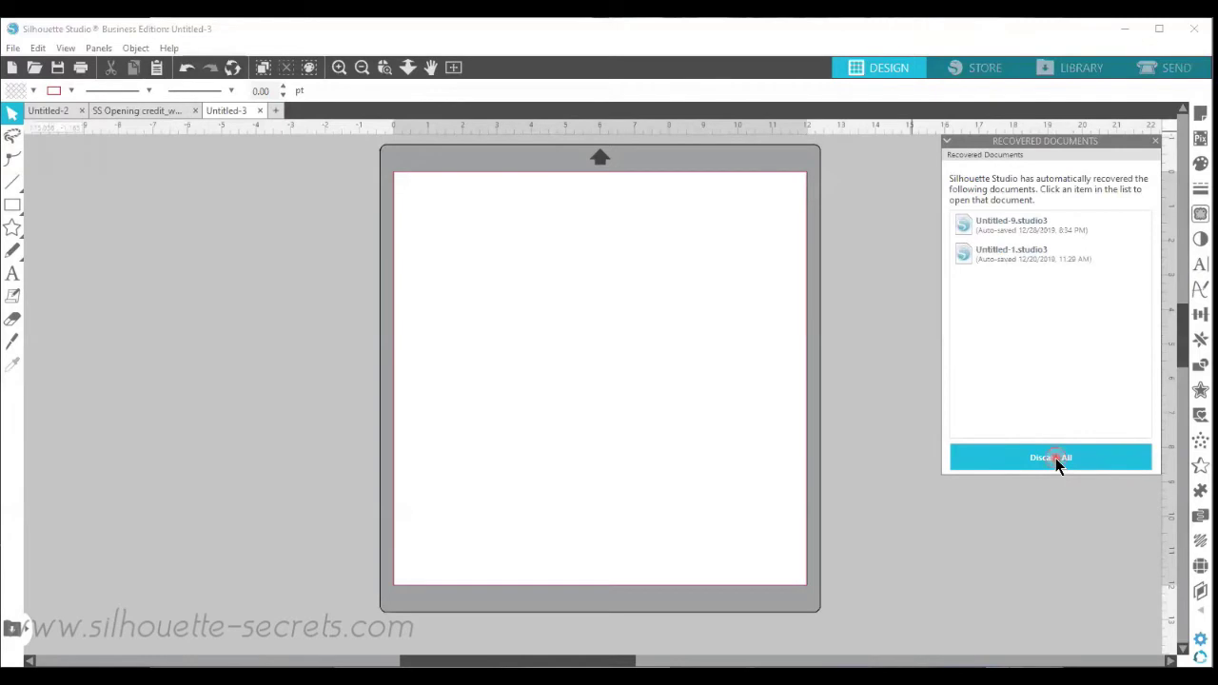
{"action": "left_click", "coordinate": [656, 254]}
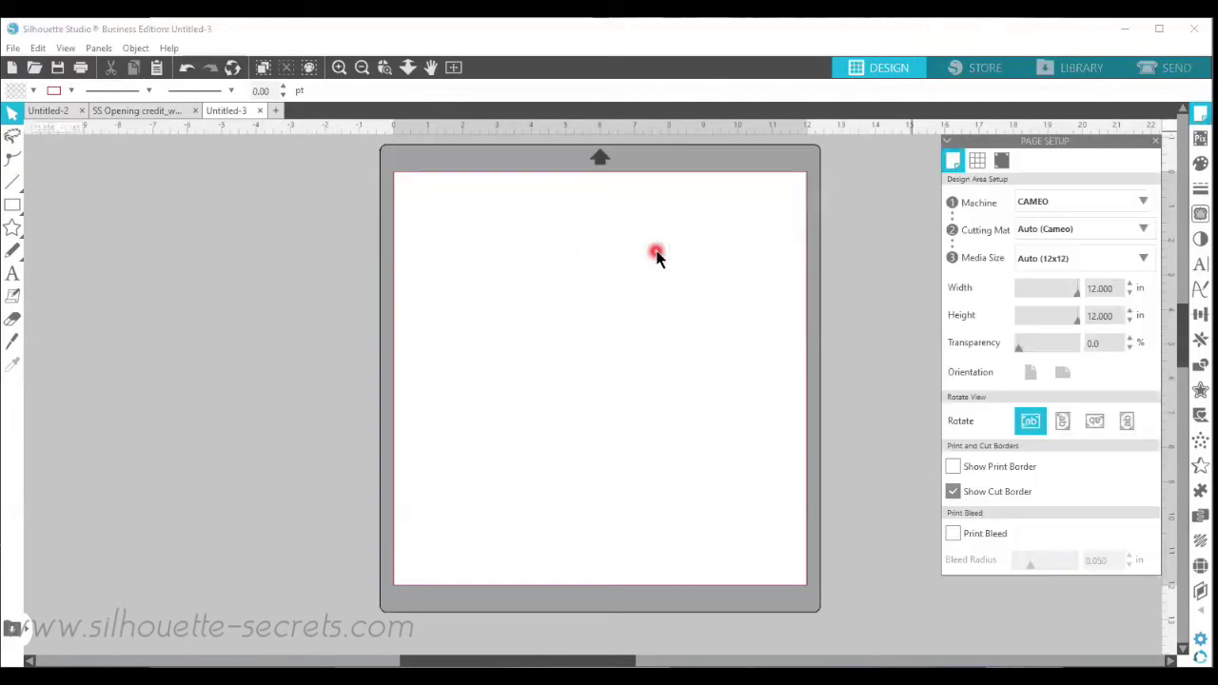
{"action": "left_click", "coordinate": [12, 48]}
{"action": "left_click", "coordinate": [50, 138]}
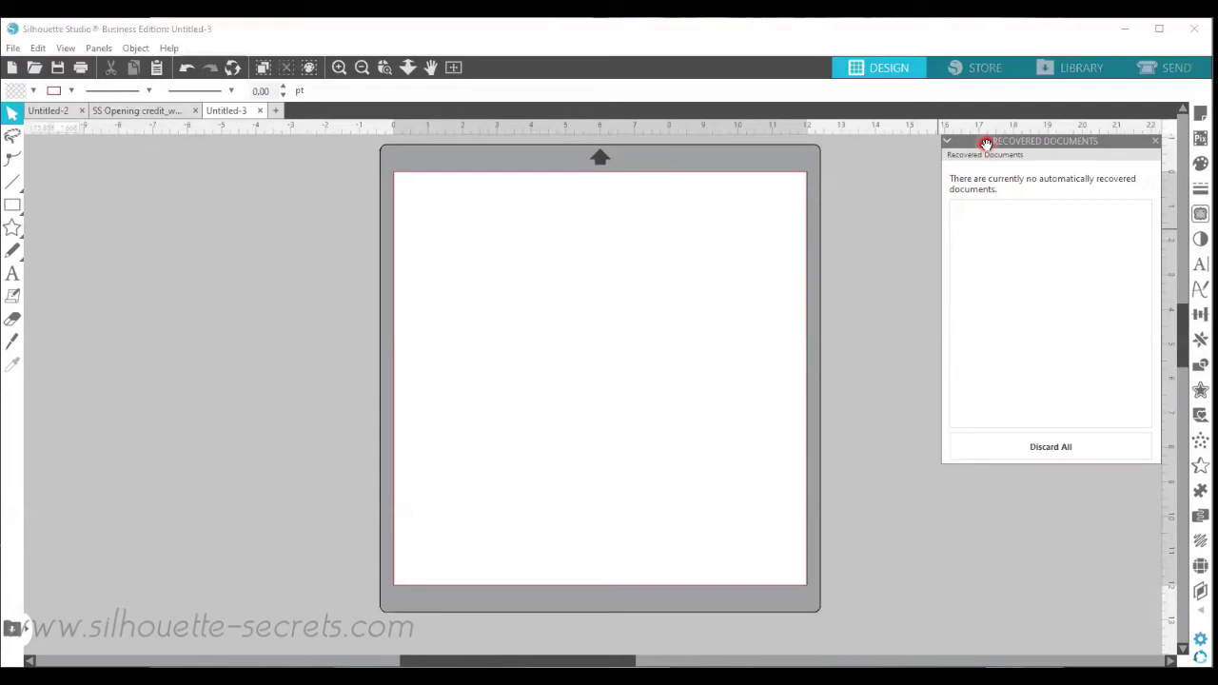
- Switch to the library and open the Library Snapshot options from the library settings
{"action": "left_click", "coordinate": [1069, 69]}
{"action": "left_click", "coordinate": [1069, 70]}
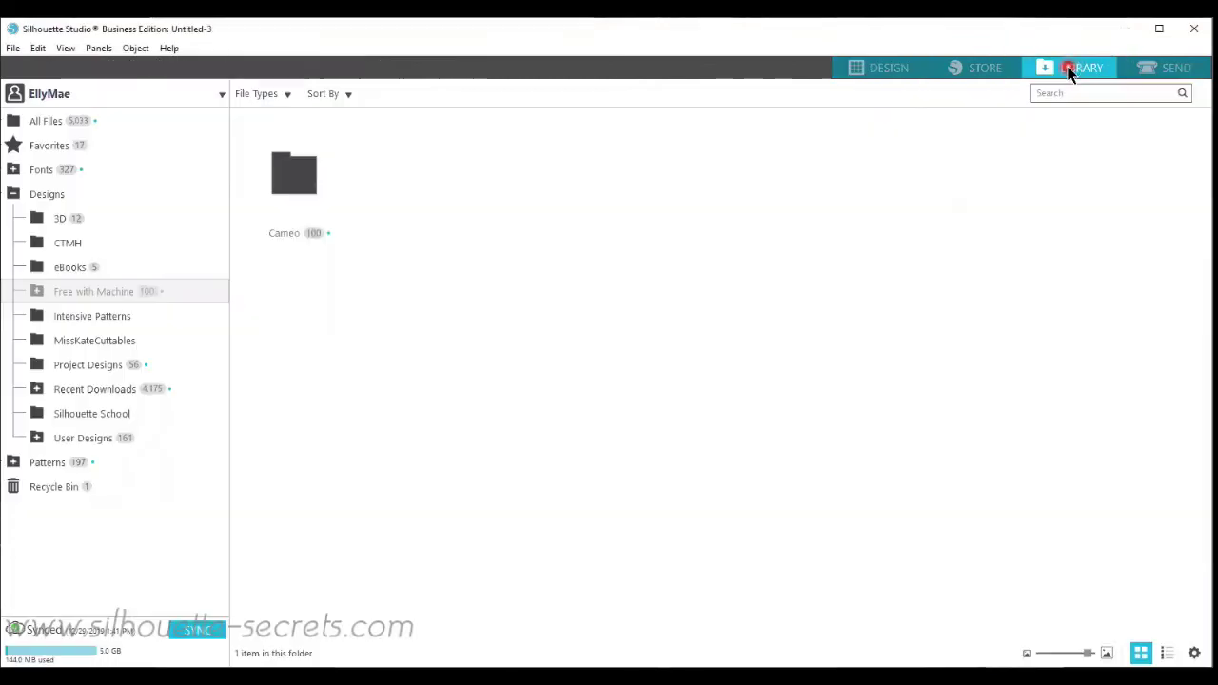
{"action": "left_click", "coordinate": [106, 93]}
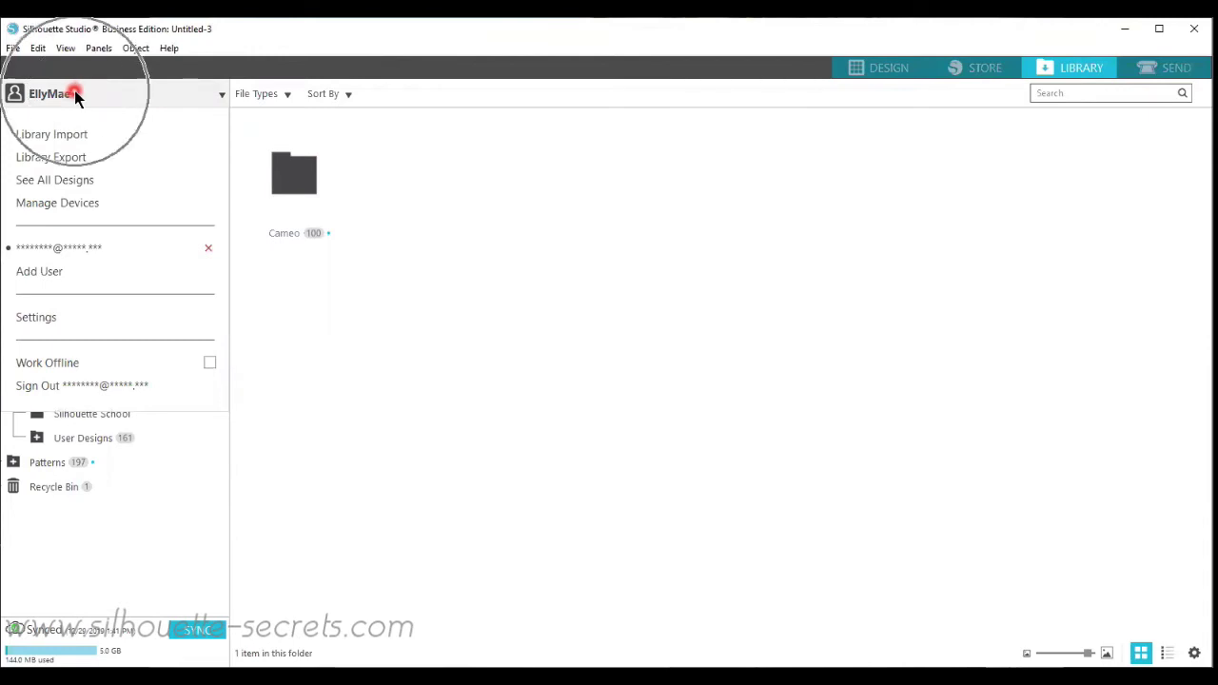
{"action": "left_click", "coordinate": [42, 323]}
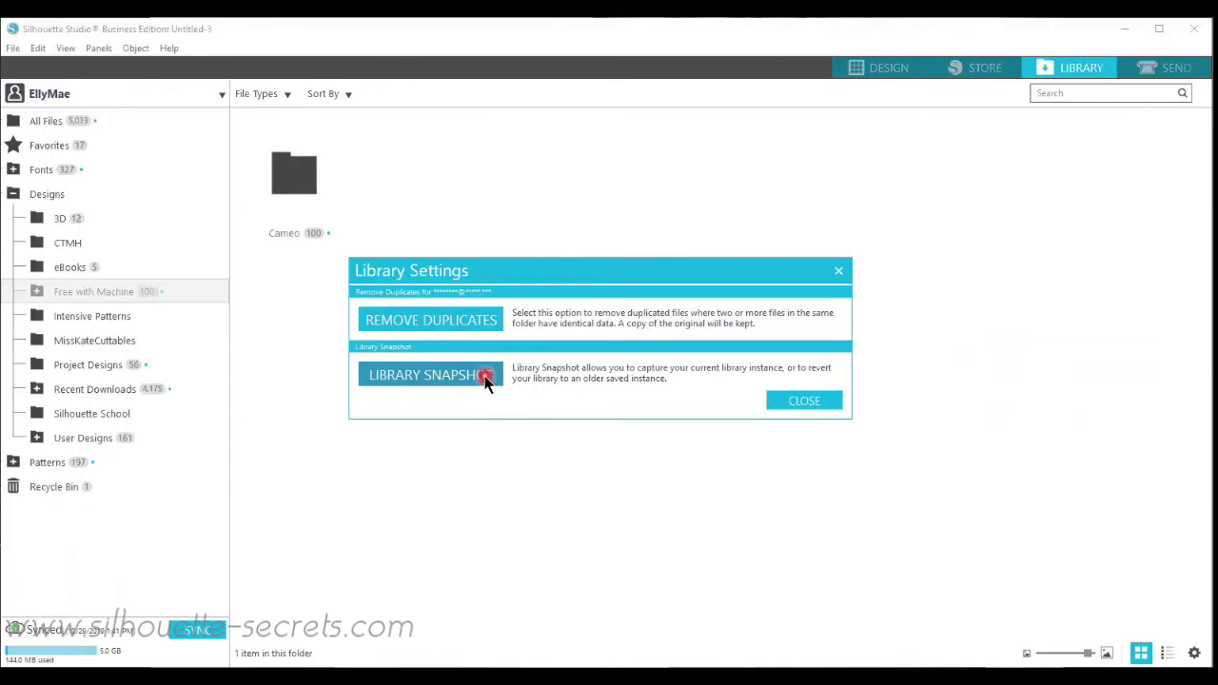
{"action": "left_click", "coordinate": [486, 379]}
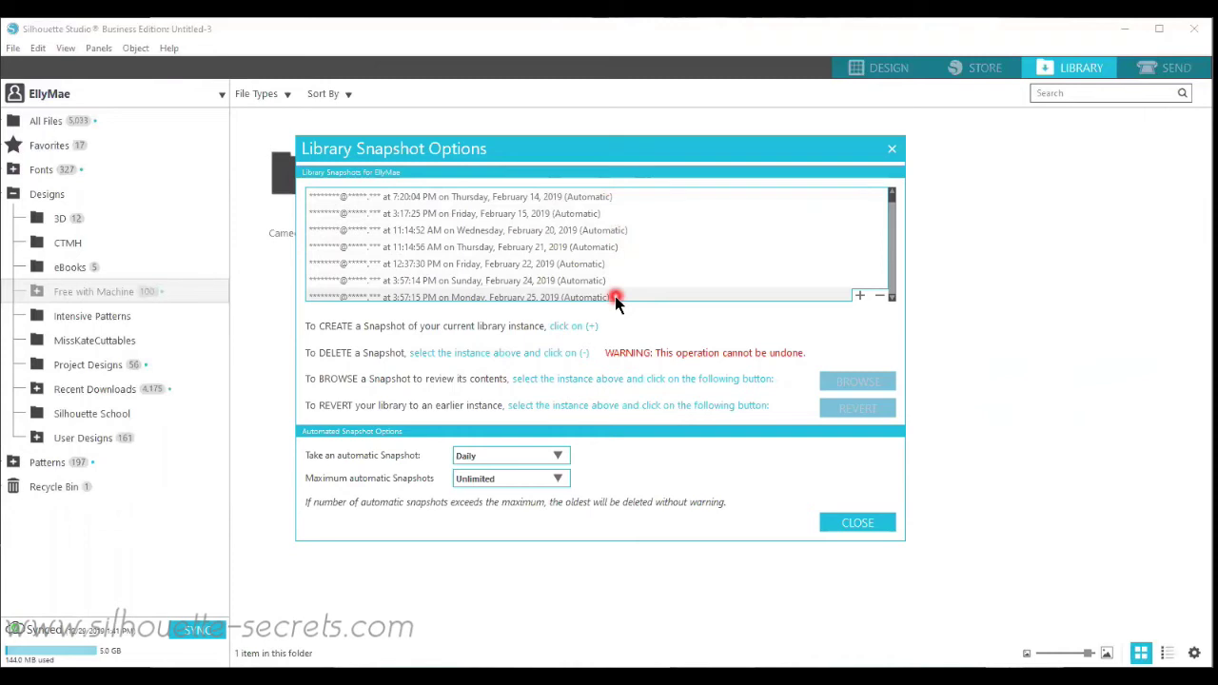
- Review the available choices for automatic snapshot frequency and maximum automatic snapshots, keeping Daily and Unlimited
{"action": "left_click", "coordinate": [556, 457]}
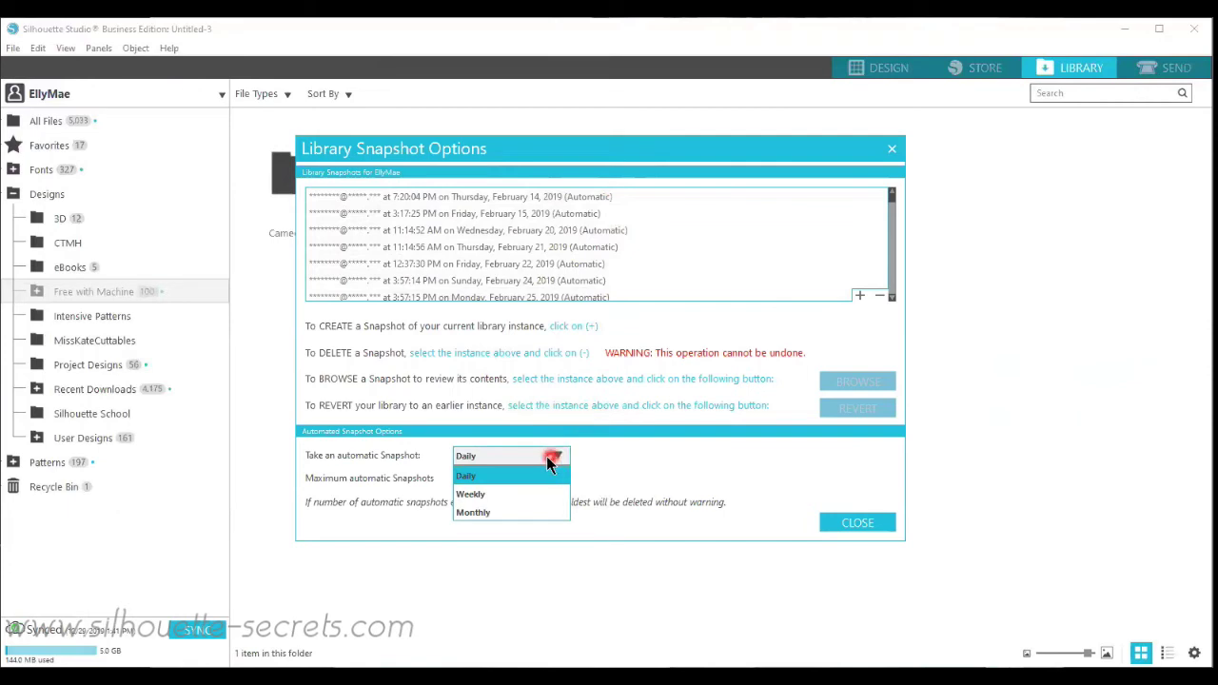
{"action": "left_click", "coordinate": [556, 457]}
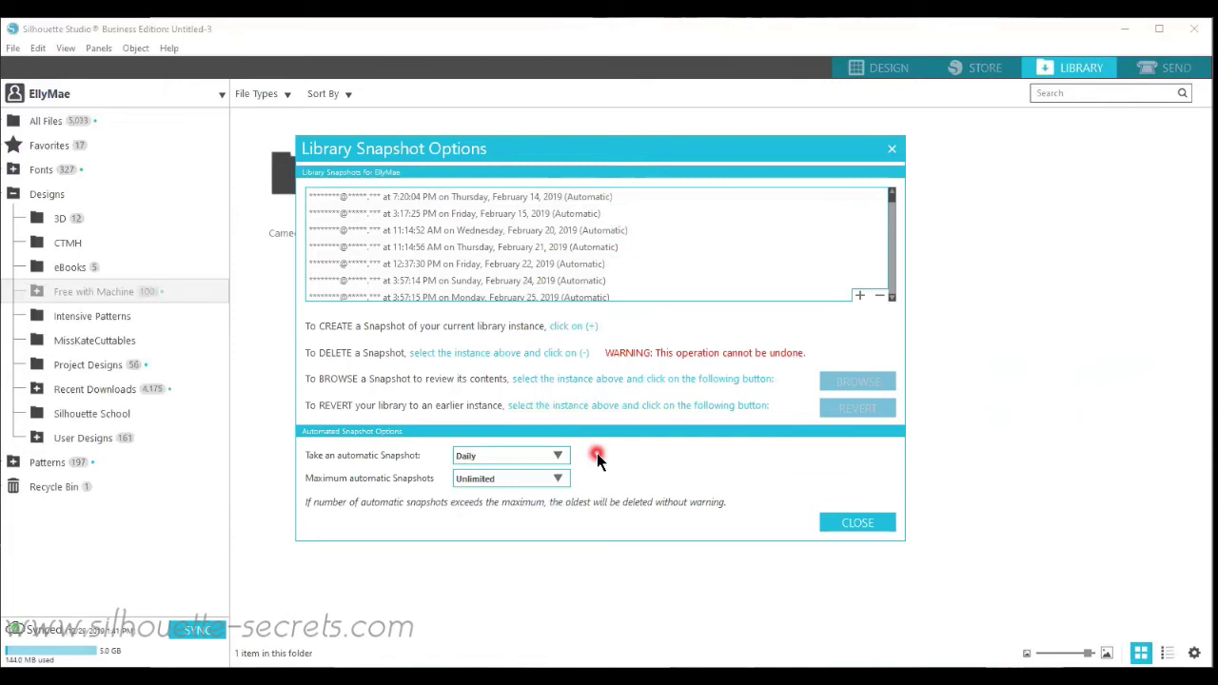
{"action": "left_click", "coordinate": [576, 481]}
{"action": "left_click", "coordinate": [568, 480]}
{"action": "left_click", "coordinate": [578, 457]}
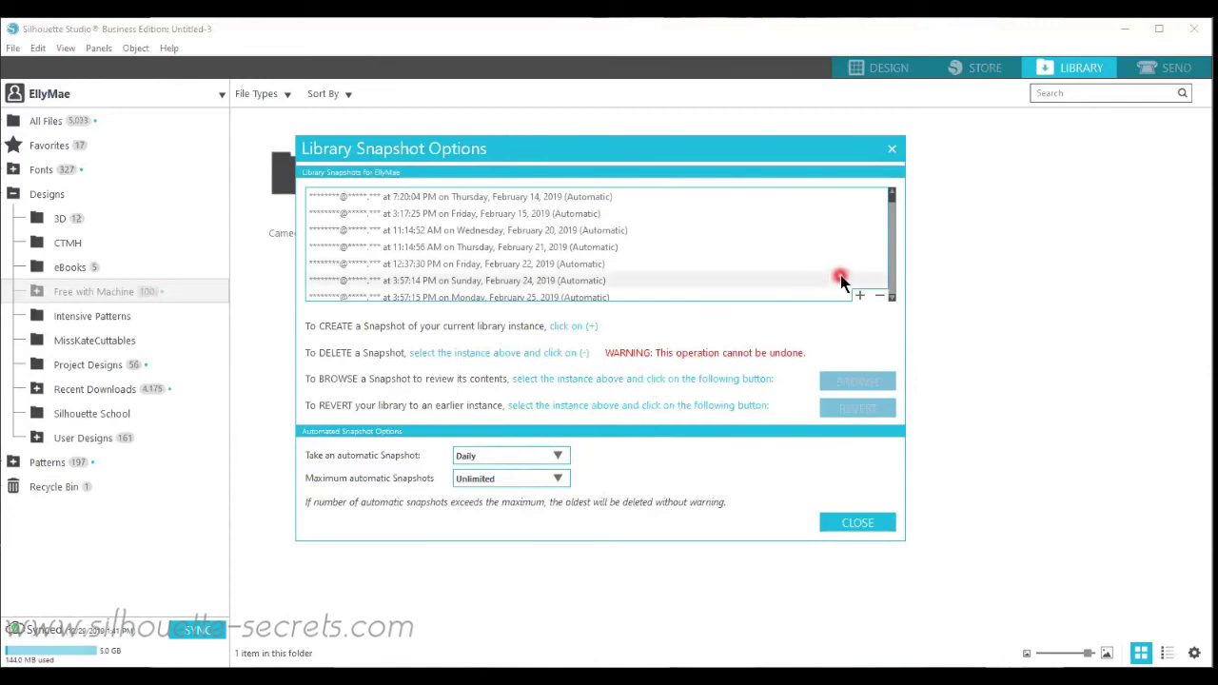
- Look through the snapshot list down to its latest entries and close the snapshot options and library settings
{"action": "left_click_drag", "start_coordinate": [895, 196], "coordinate": [890, 293]}
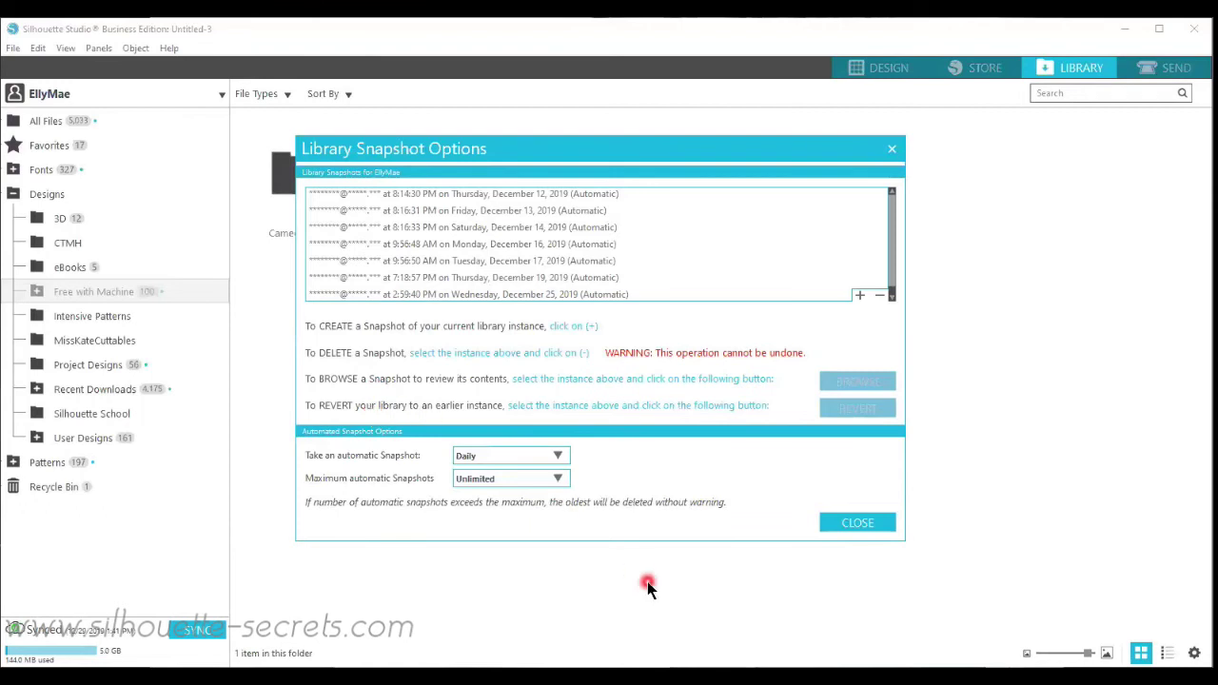
{"action": "left_click", "coordinate": [847, 524]}
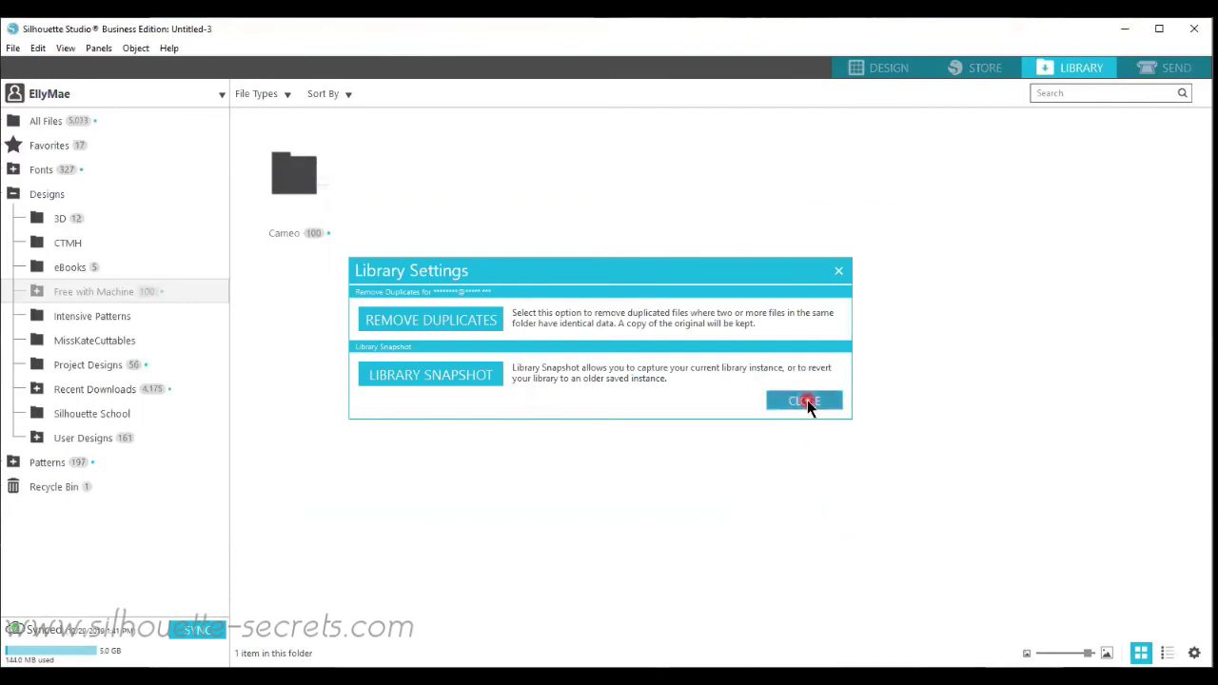
{"action": "left_click", "coordinate": [807, 400]}
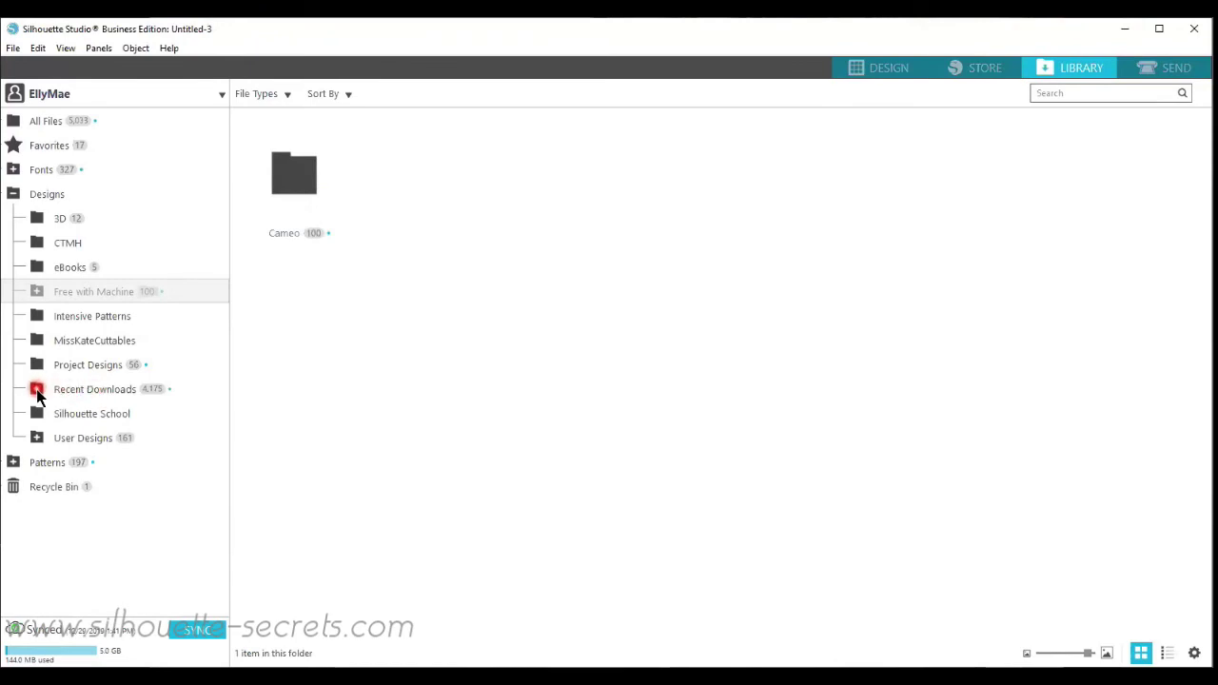
- Expand the Recent Downloads folder in the library and create a new folder inside it
{"action": "left_click", "coordinate": [88, 391]}
{"action": "left_click", "coordinate": [36, 389]}
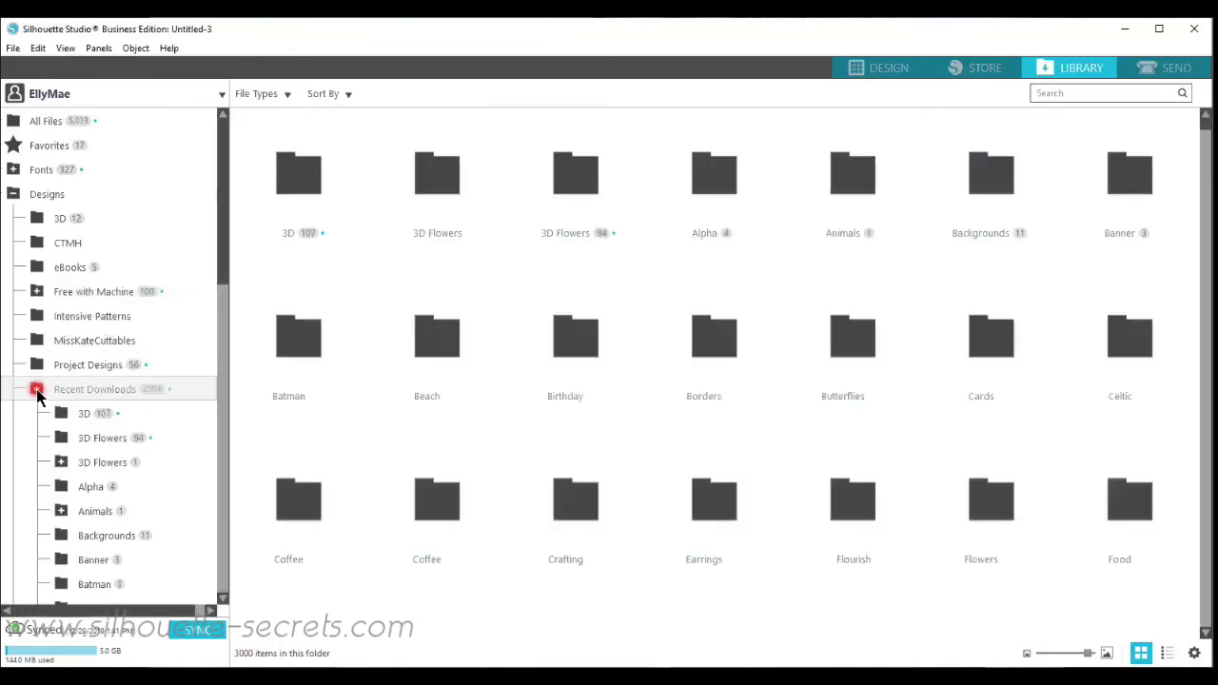
{"action": "left_click_drag", "start_coordinate": [222, 266], "coordinate": [226, 319]}
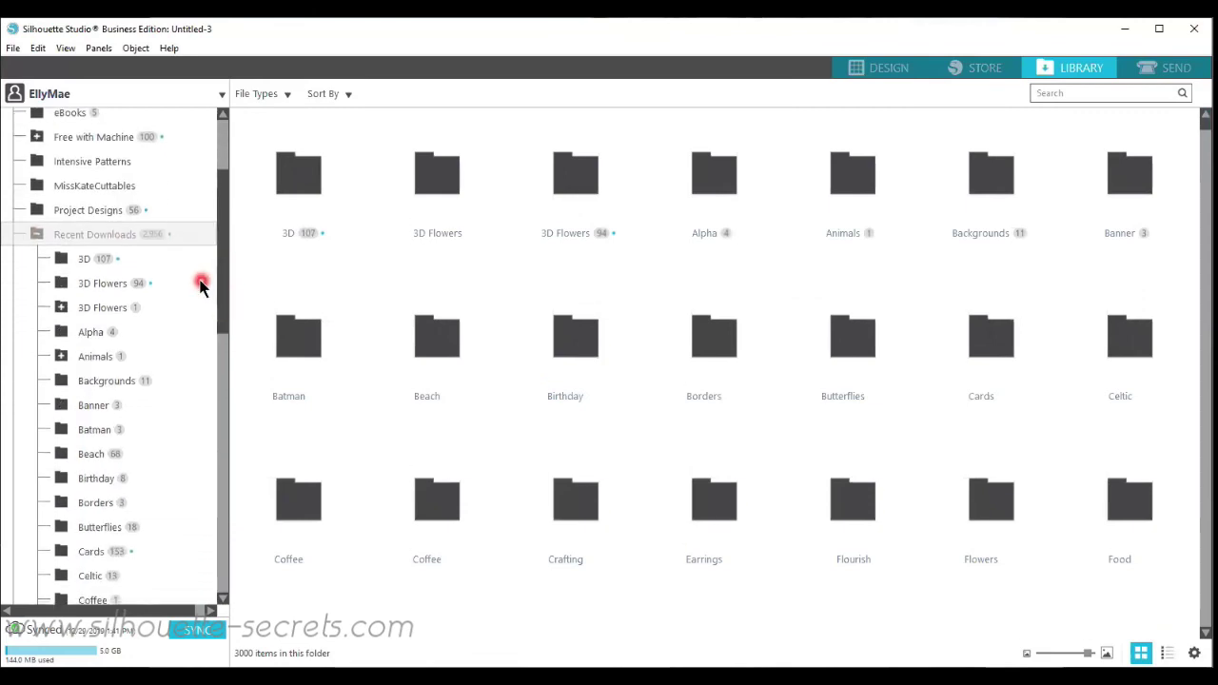
{"action": "right_click", "coordinate": [88, 239]}
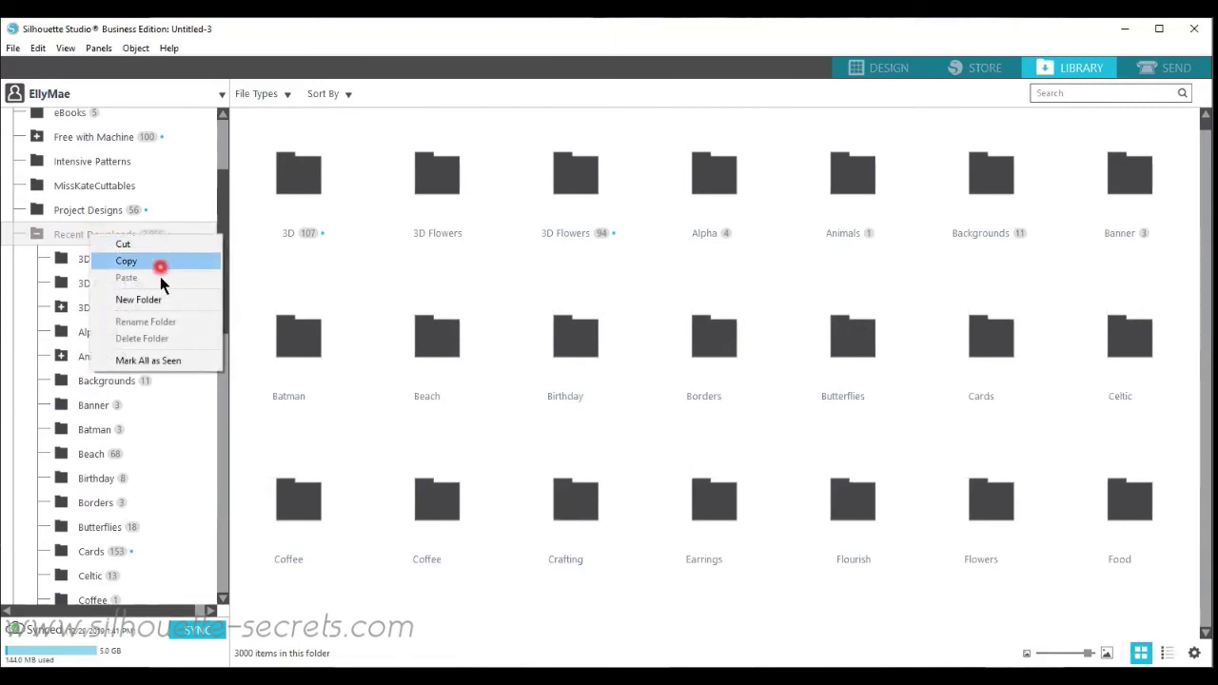
{"action": "left_click", "coordinate": [201, 303]}
- Rename the newly created empty folder under Recent Downloads as Silhouette Video
{"action": "left_click_drag", "start_coordinate": [224, 240], "coordinate": [224, 541]}
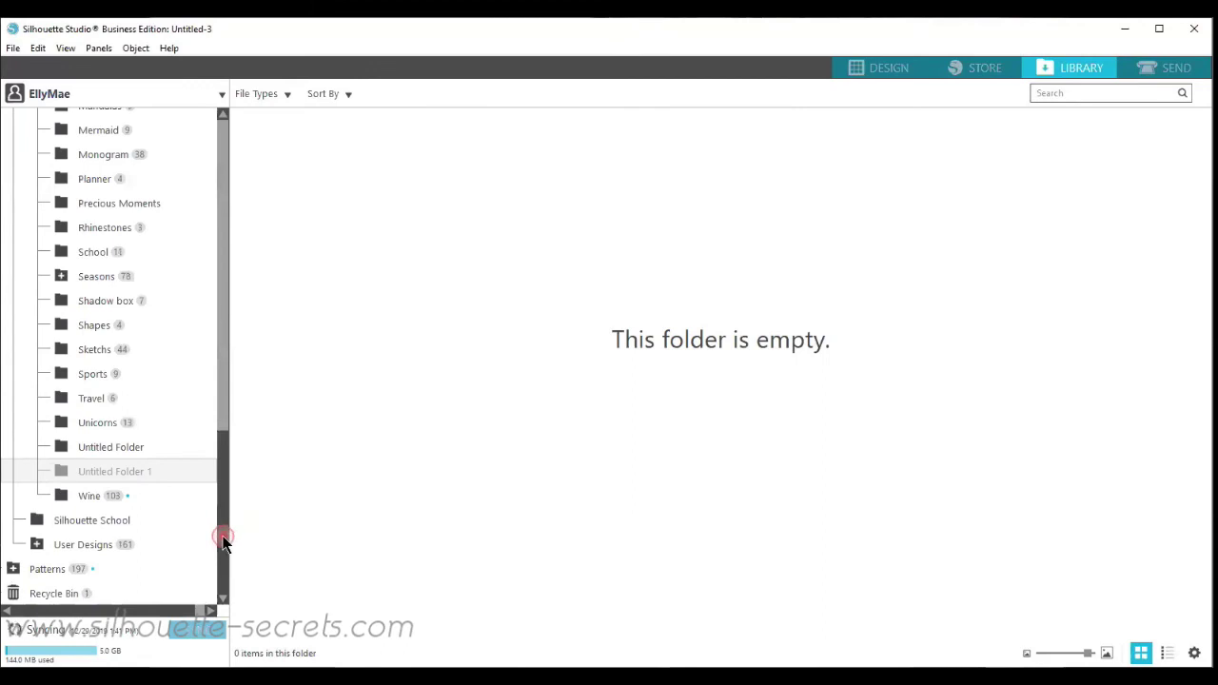
{"action": "double_click", "coordinate": [107, 470]}
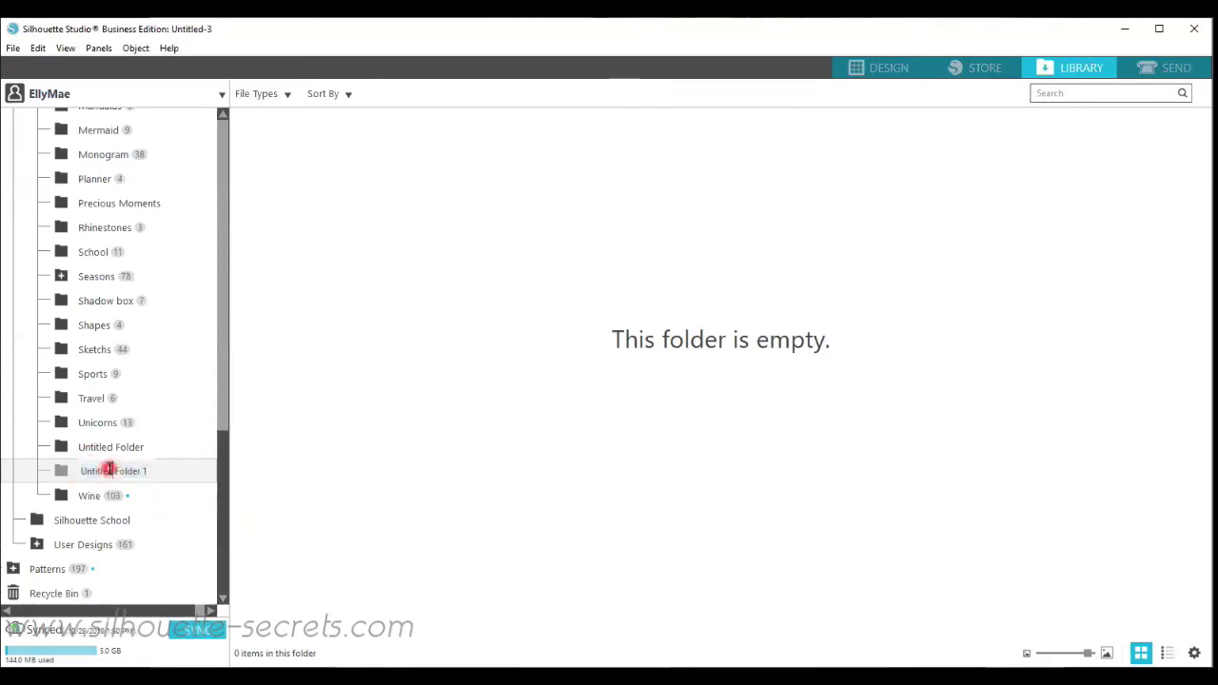
{"action": "left_click_drag", "start_coordinate": [149, 469], "coordinate": [60, 471]}
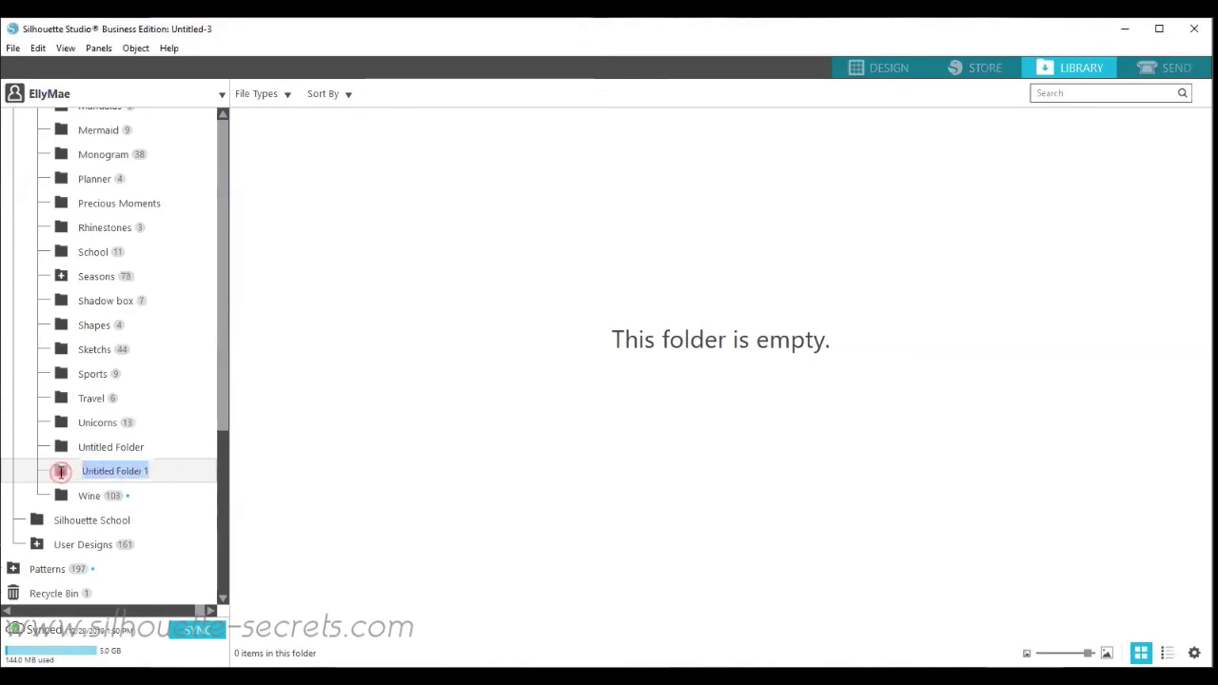
{"action": "left_click", "coordinate": [213, 470]}
{"action": "type", "text": "Silhuo"}
{"action": "key", "text": "BackSpace"}
{"action": "key", "text": "BackSpace"}
{"action": "type", "text": "ouette Video"}
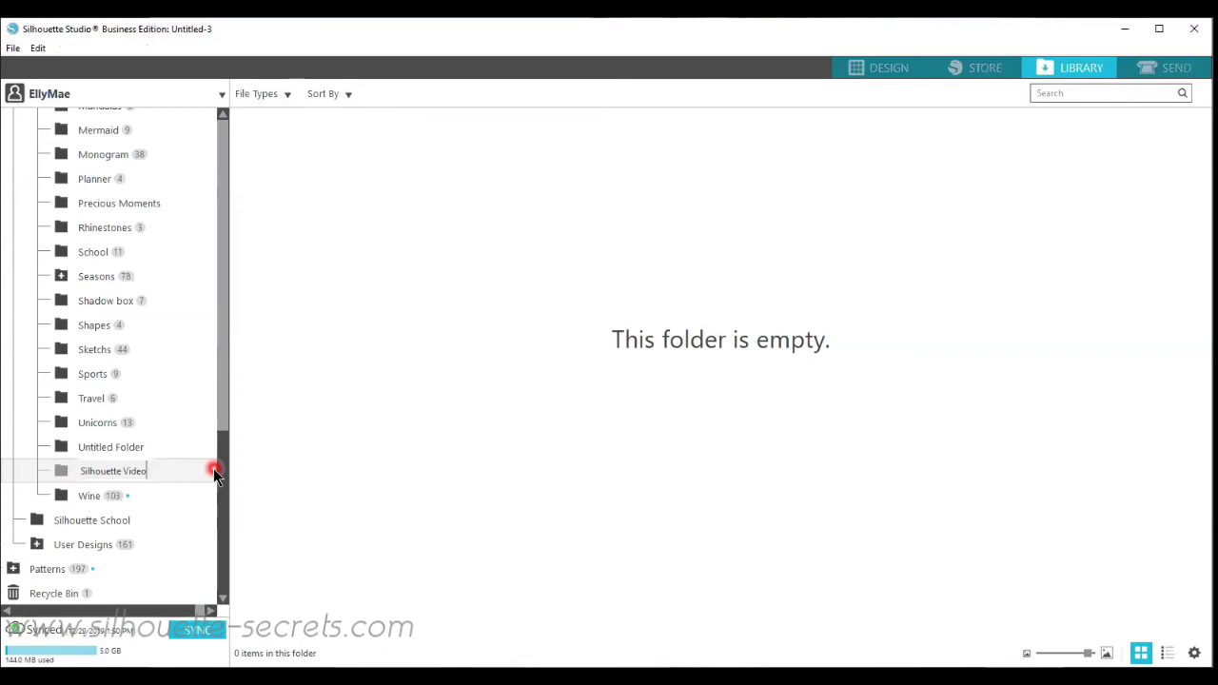
{"action": "key", "text": "Return"}
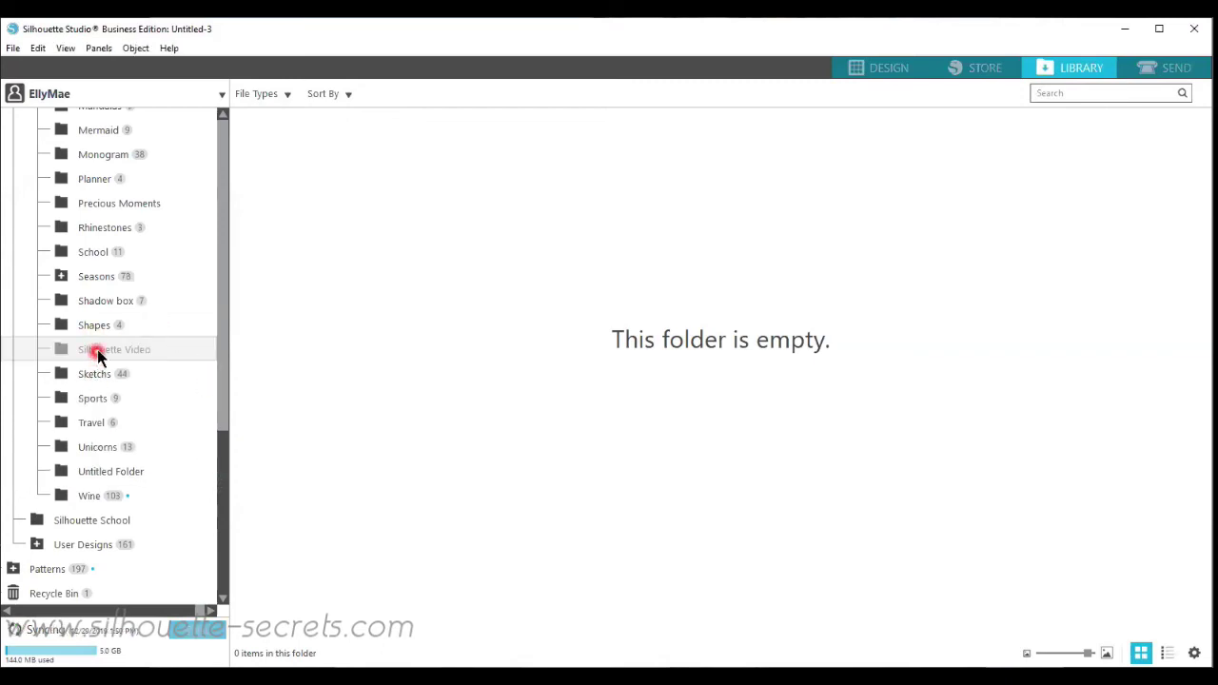
- Show the contents of Recent Downloads and move the 3d christmas tree and 3d clover box designs into its 3D subfolder
{"action": "left_click_drag", "start_coordinate": [224, 359], "coordinate": [224, 214]}
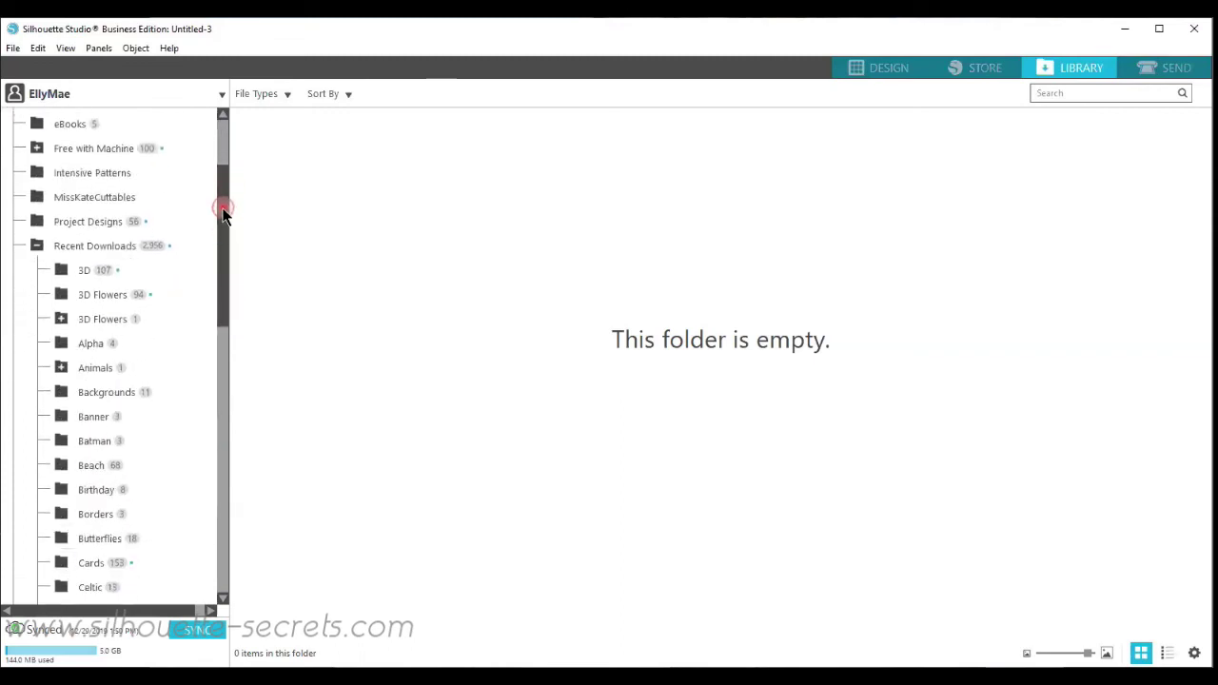
{"action": "left_click", "coordinate": [109, 247]}
{"action": "left_click", "coordinate": [114, 247]}
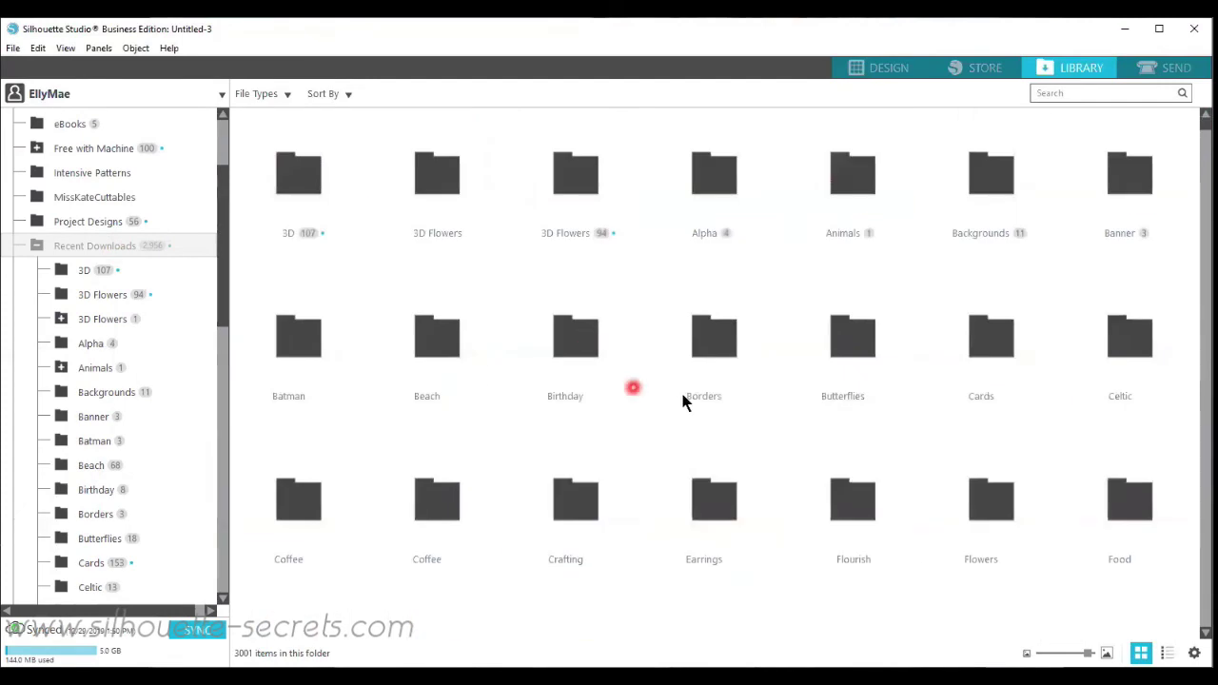
{"action": "scroll", "coordinate": [713, 371], "scroll_direction": "down", "scroll_amount": 15}
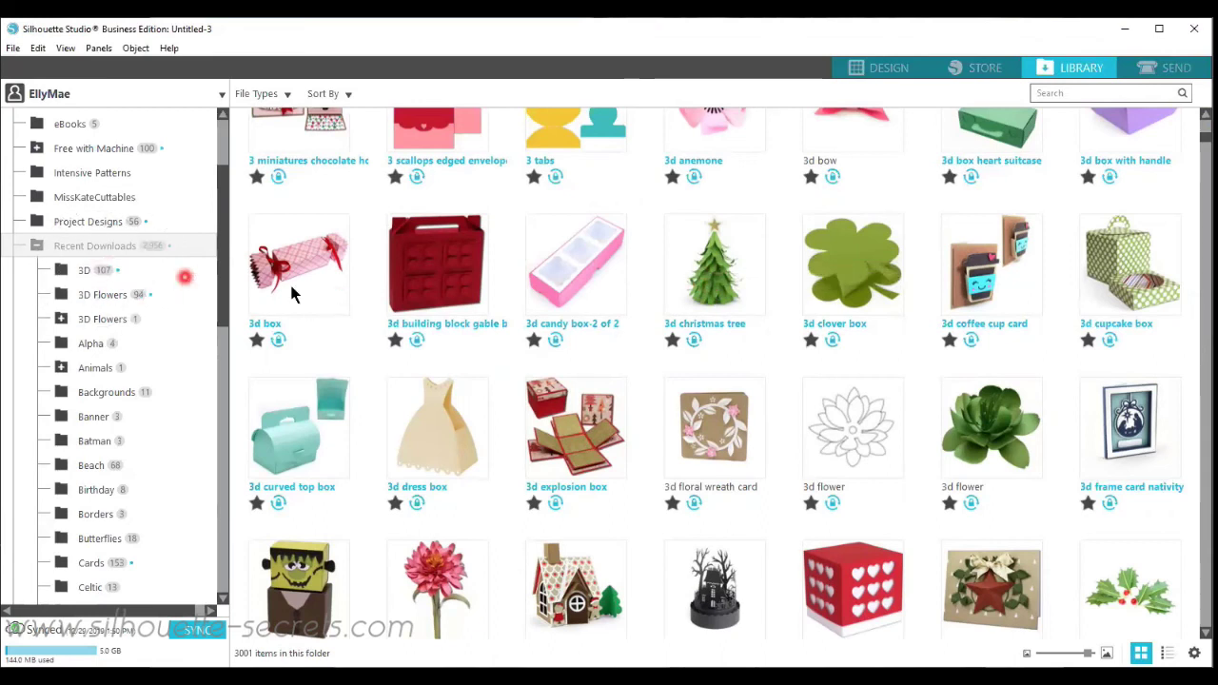
{"action": "left_click", "coordinate": [709, 285]}
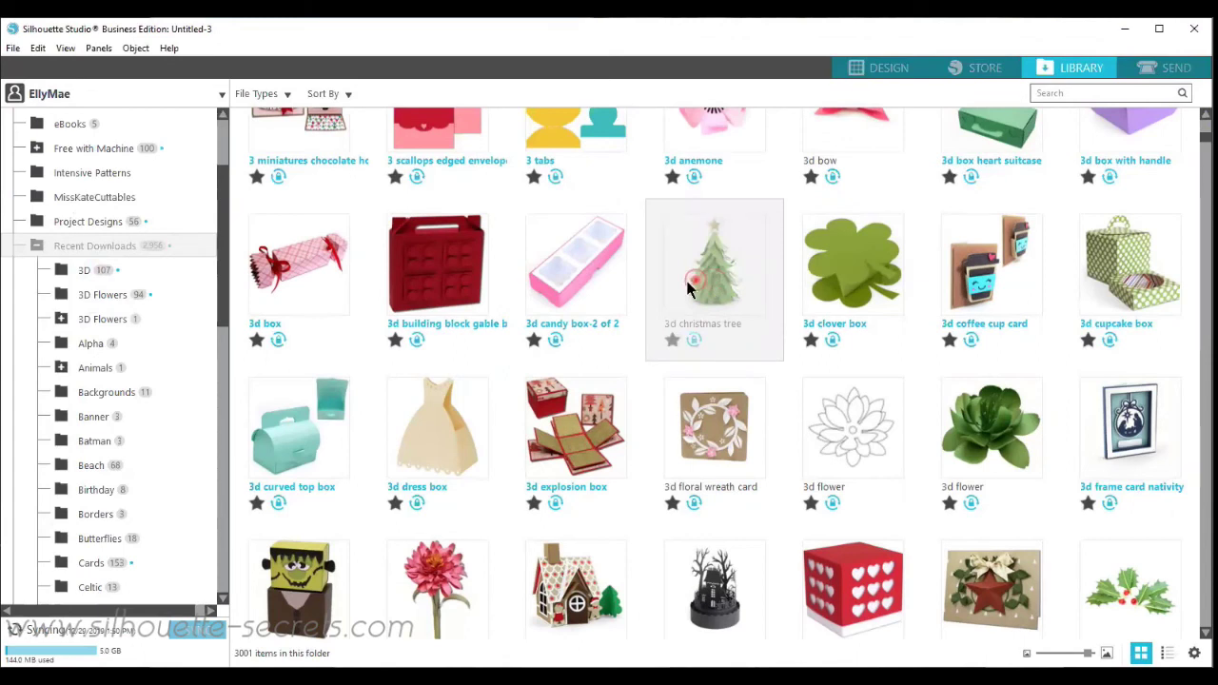
{"action": "left_click_drag", "start_coordinate": [689, 288], "coordinate": [87, 277]}
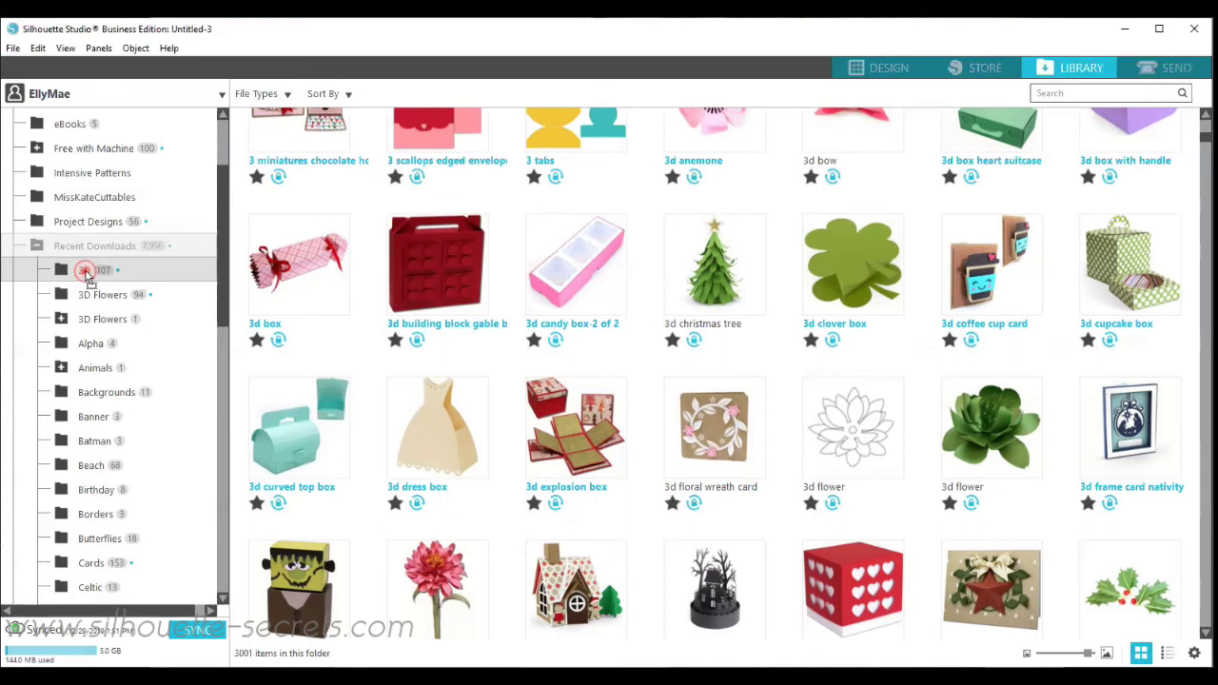
{"action": "left_click", "coordinate": [105, 272]}
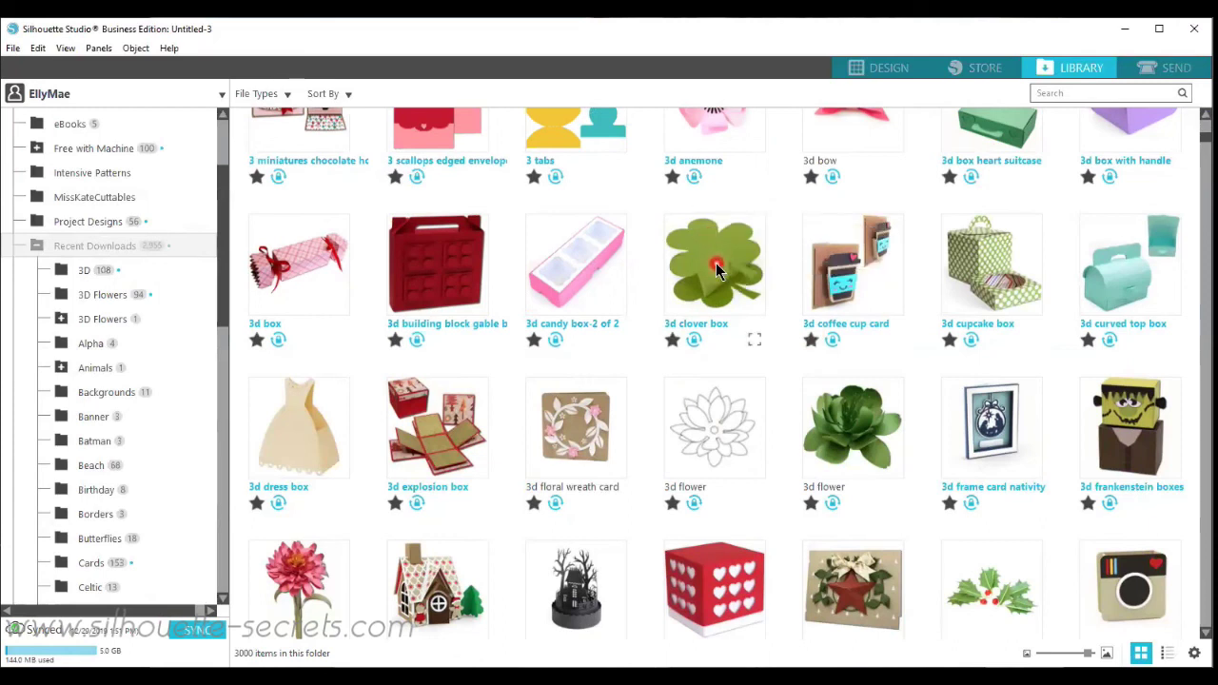
{"action": "left_click_drag", "start_coordinate": [719, 271], "coordinate": [558, 273]}
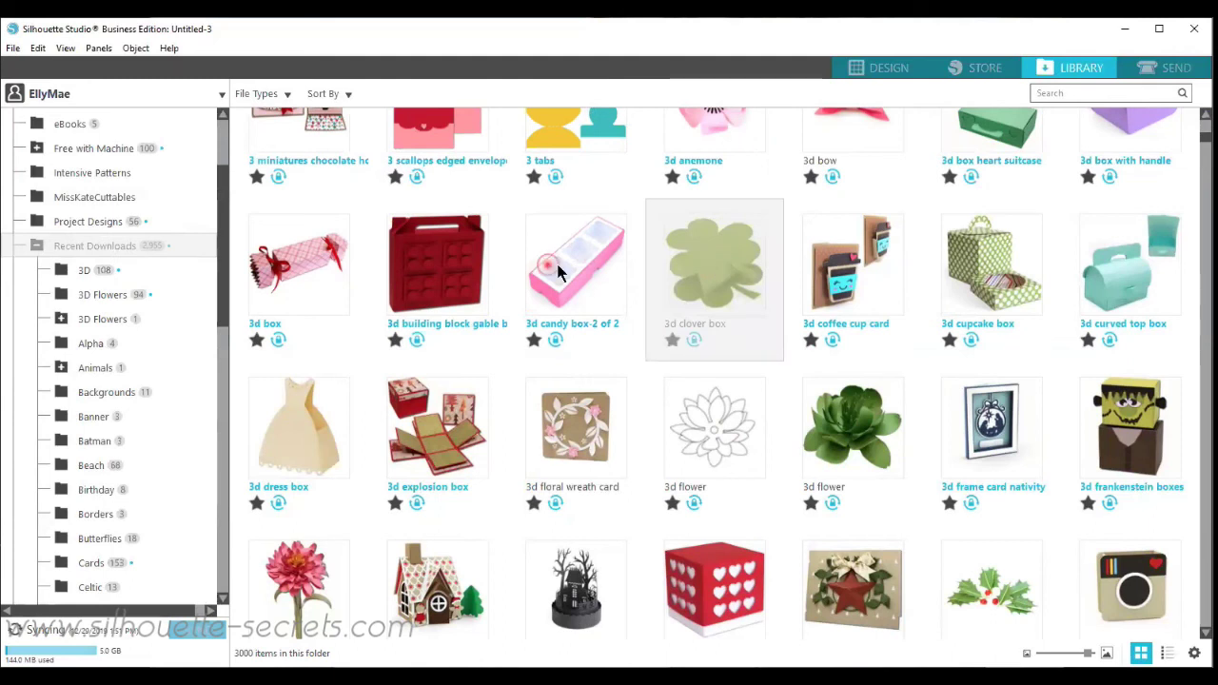
{"action": "left_click_drag", "start_coordinate": [558, 273], "coordinate": [82, 275]}
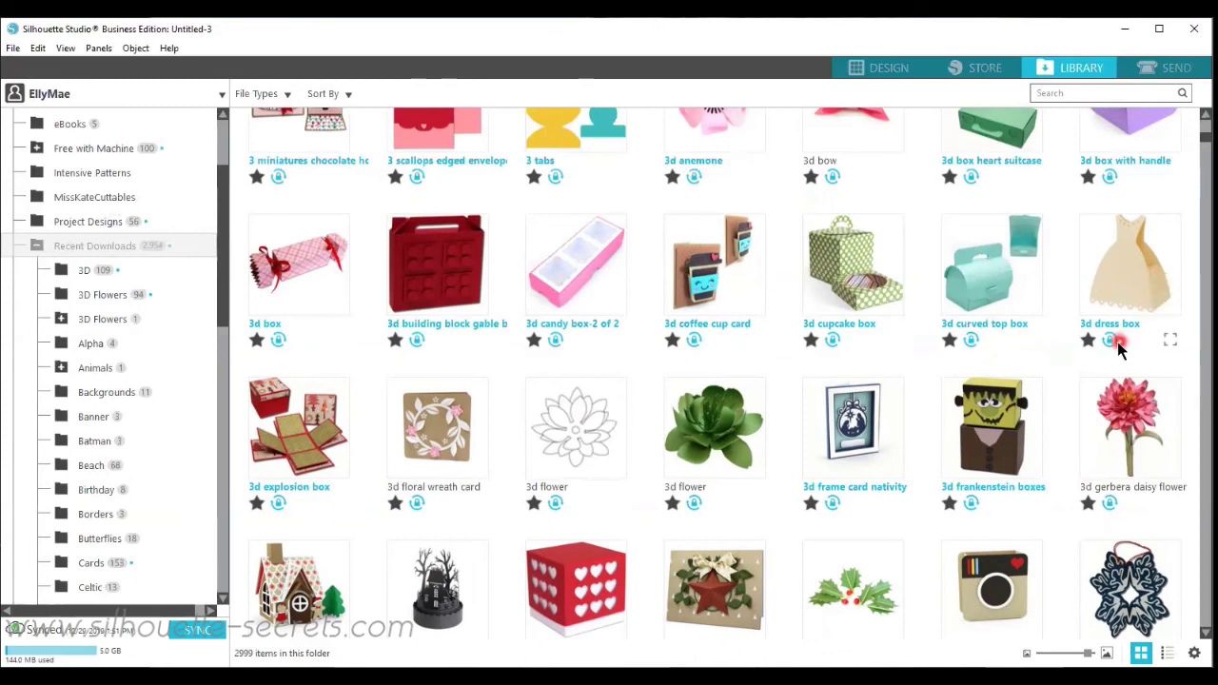
- Select the six designs from 3d coffee cup card through 3d floral wreath card and move them together into the 3D subfolder
{"action": "left_click", "coordinate": [705, 279]}
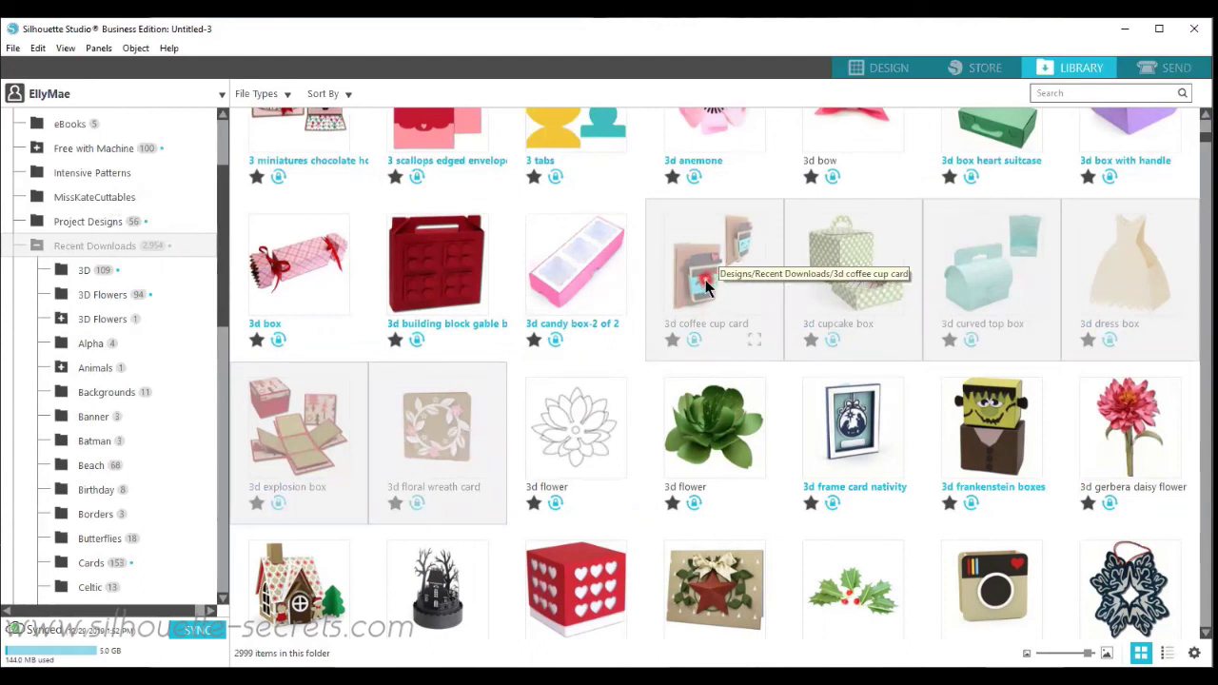
{"action": "left_click", "coordinate": [667, 279]}
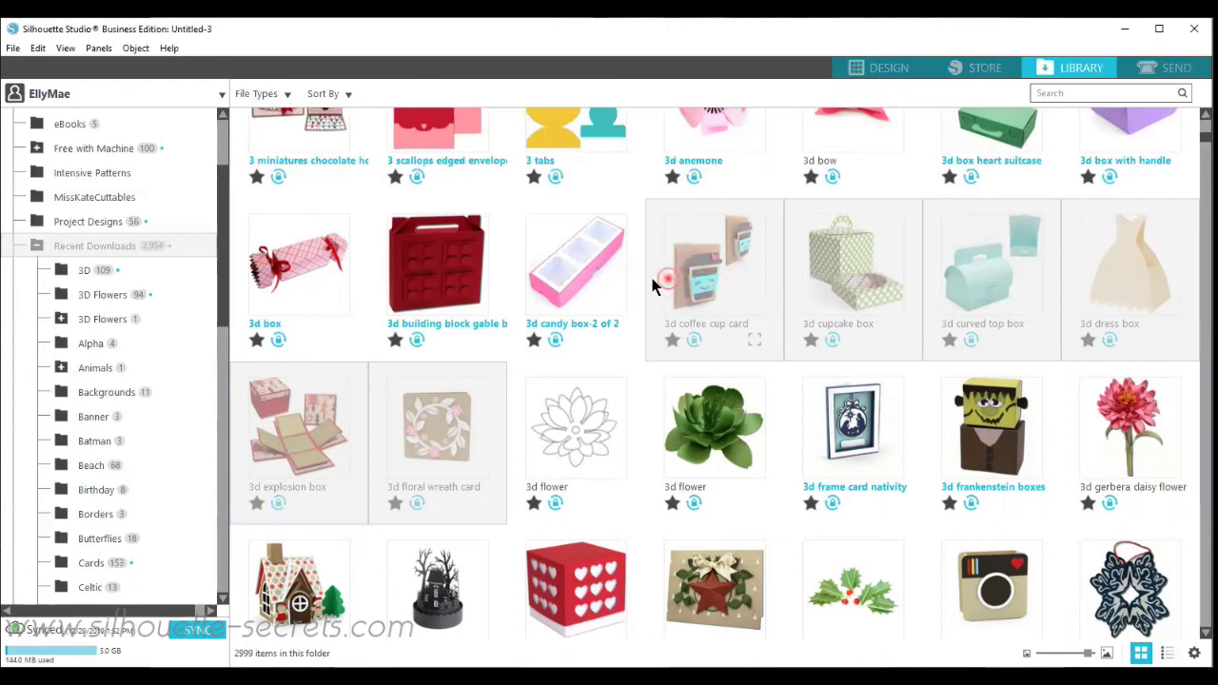
{"action": "left_click_drag", "start_coordinate": [654, 285], "coordinate": [102, 277]}
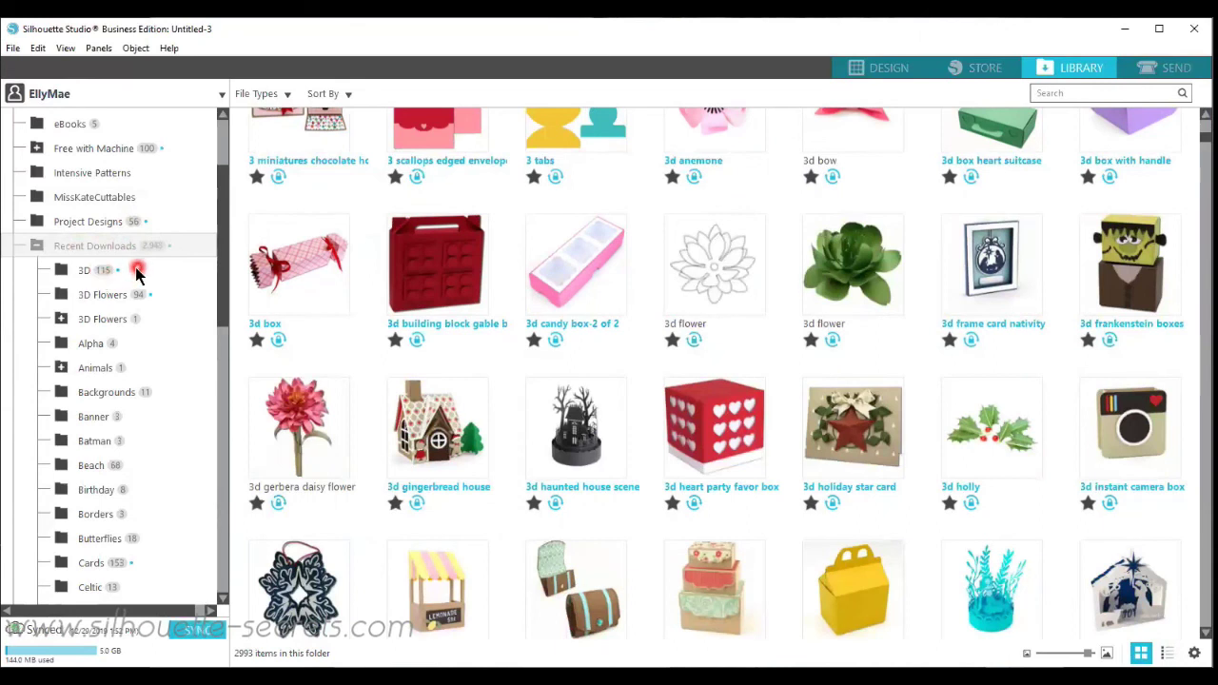
{"action": "left_click", "coordinate": [133, 274]}
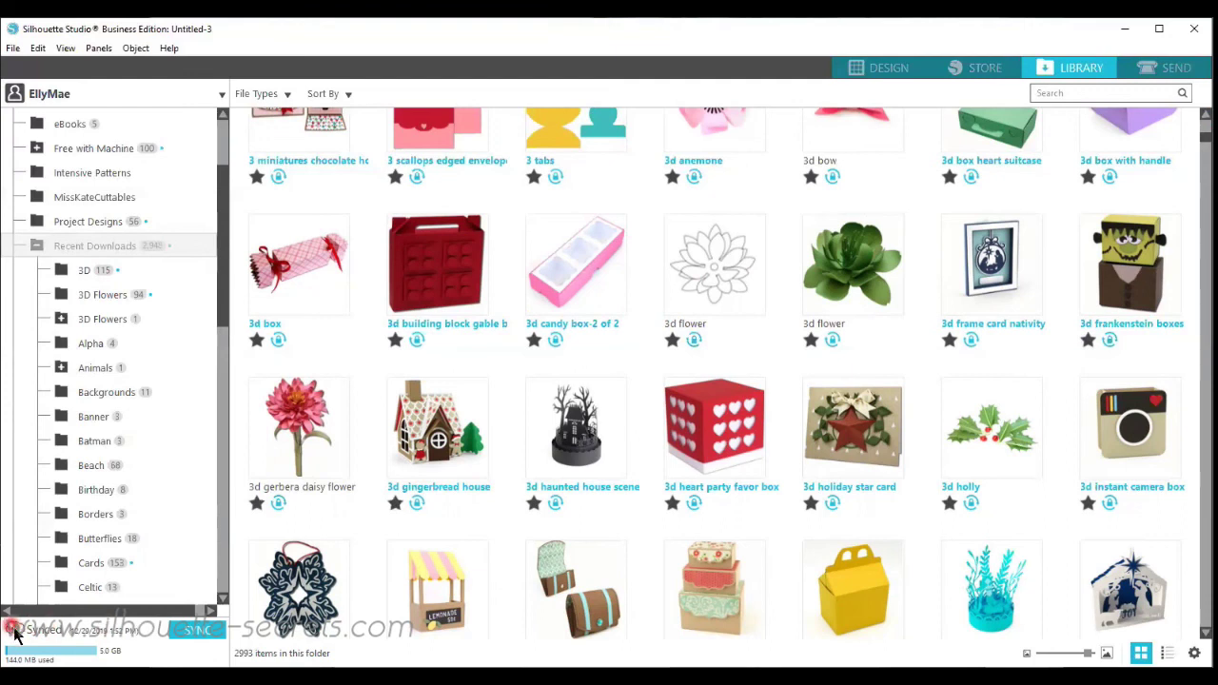
- Sync the library and bring up the Library Export option for the account
{"action": "left_click", "coordinate": [23, 634]}
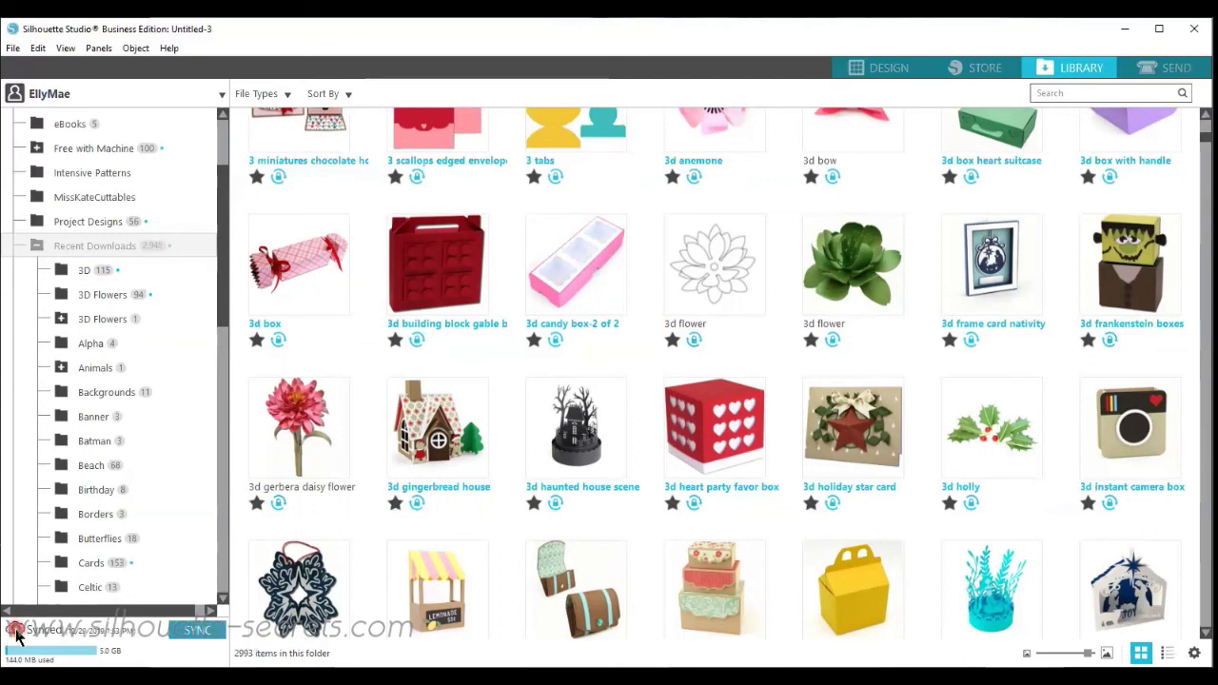
{"action": "left_click", "coordinate": [59, 94]}
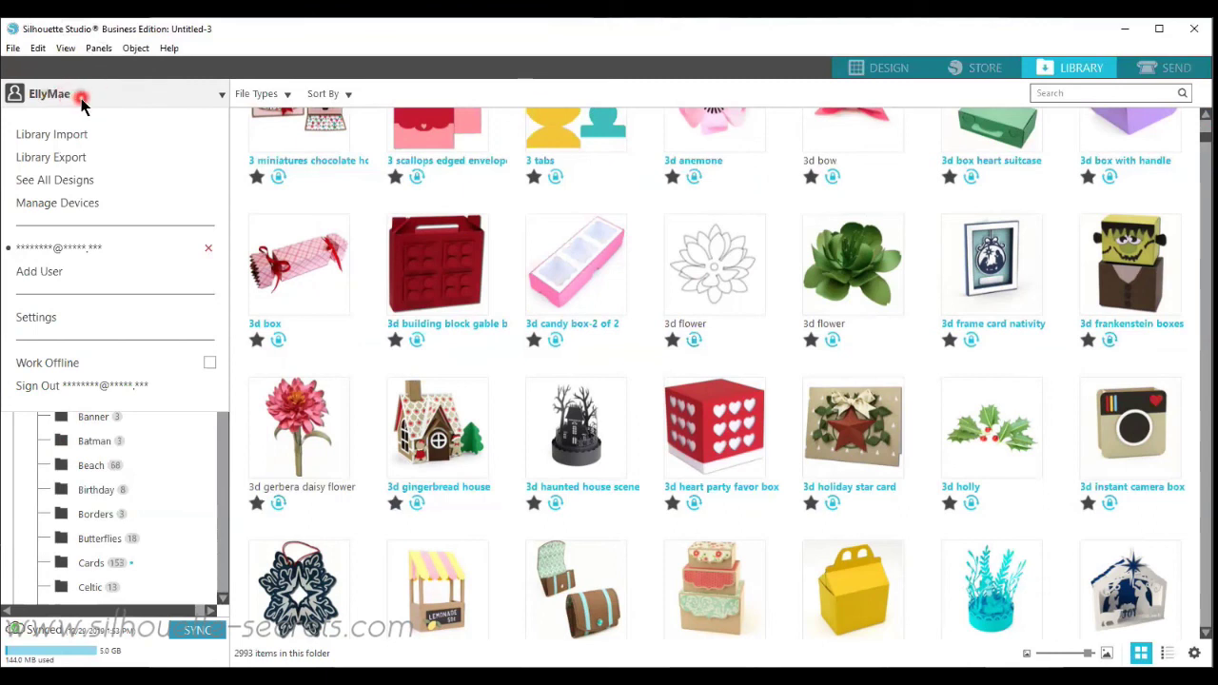
{"action": "left_click", "coordinate": [92, 159]}
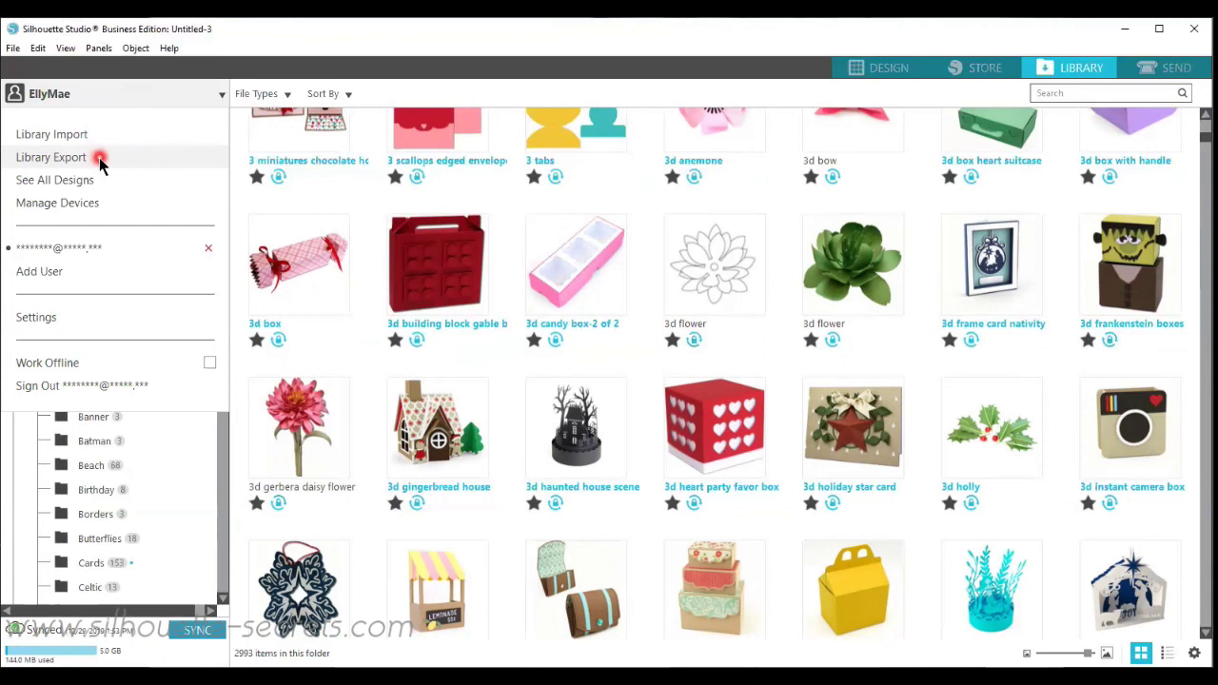